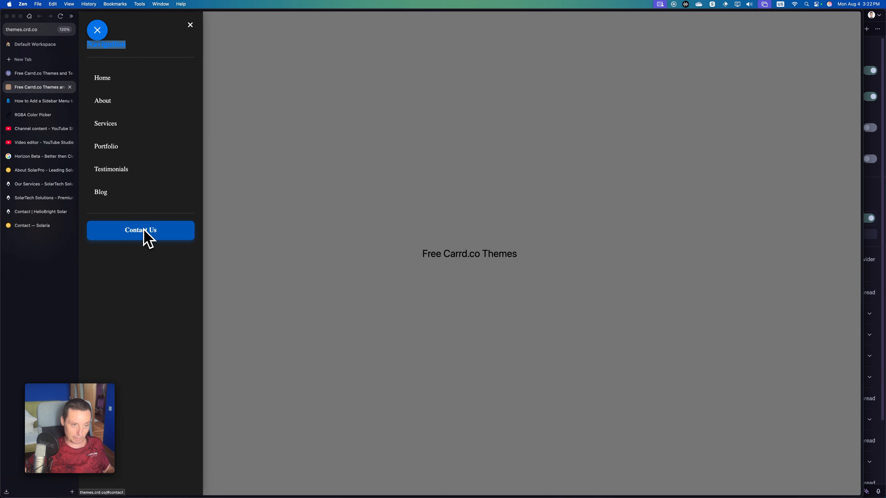
Try the demo site's sidebar menu at a narrow, phone-like browser width, closing the menu when finished.
left_click(190, 26)
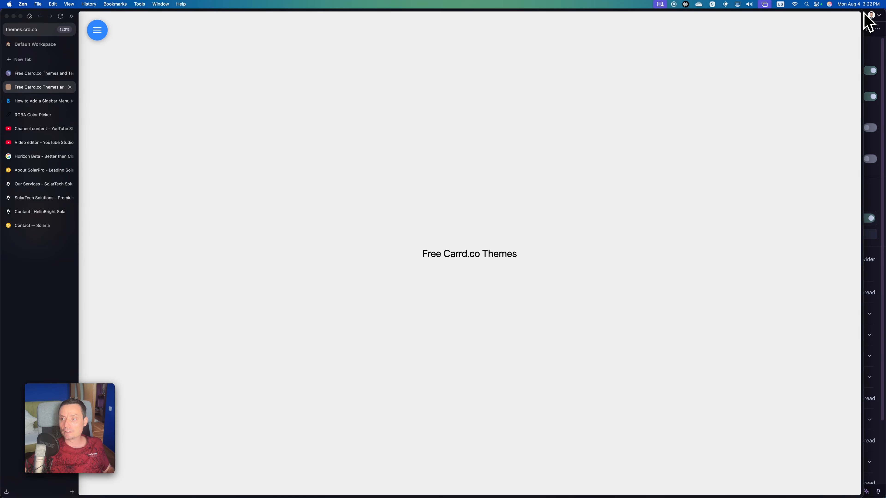
left_click_drag(864, 14, 227, 58)
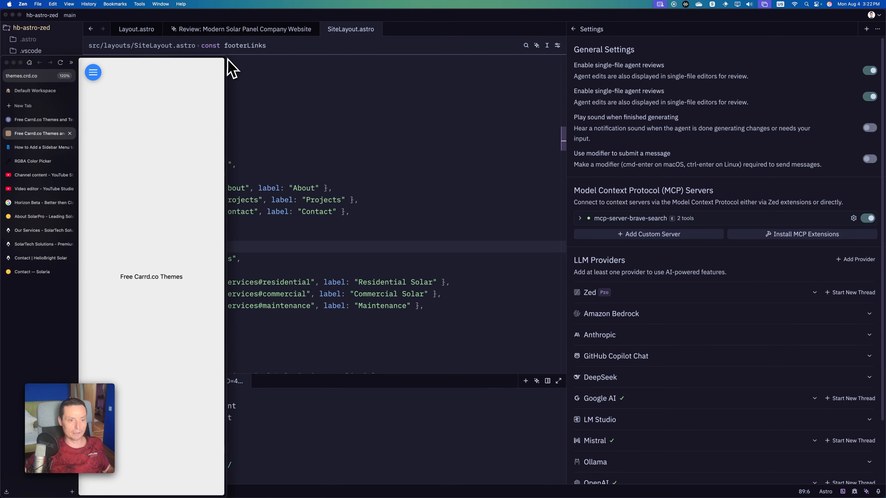
left_click(93, 73)
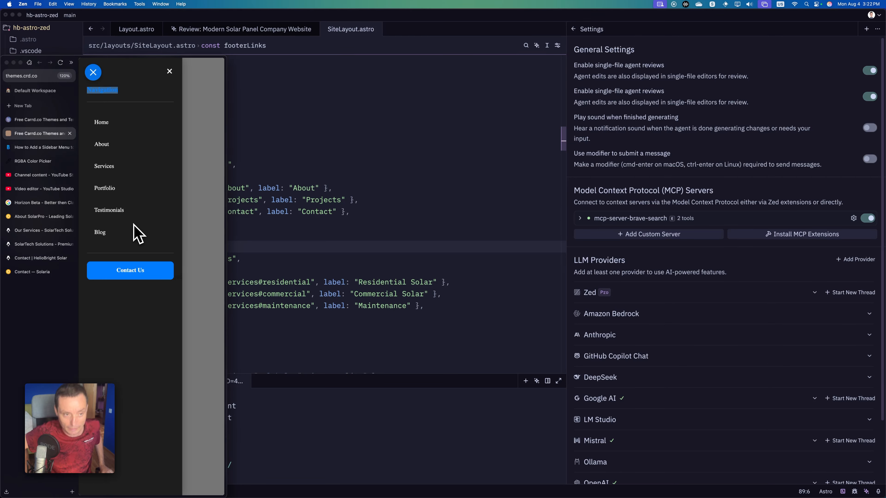
left_click(170, 71)
Open the Carrd sidebar menu article, widen the browser window again and review the Embed element settings.
left_click(31, 147)
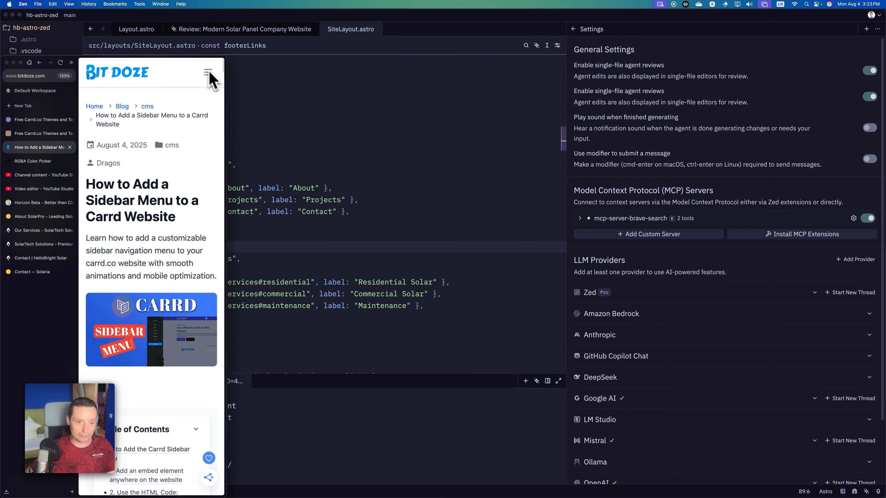
left_click_drag(226, 63, 871, 16)
scroll(619, 138, "down", 15)
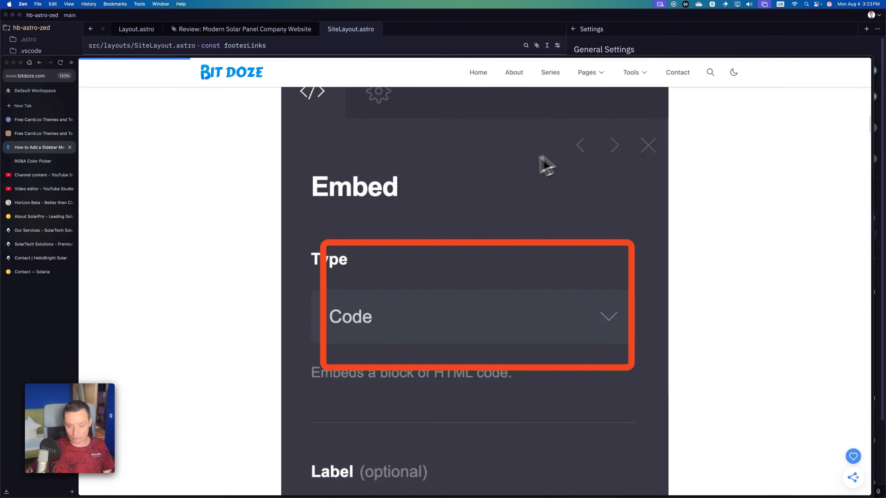
scroll(515, 175, "up", 2)
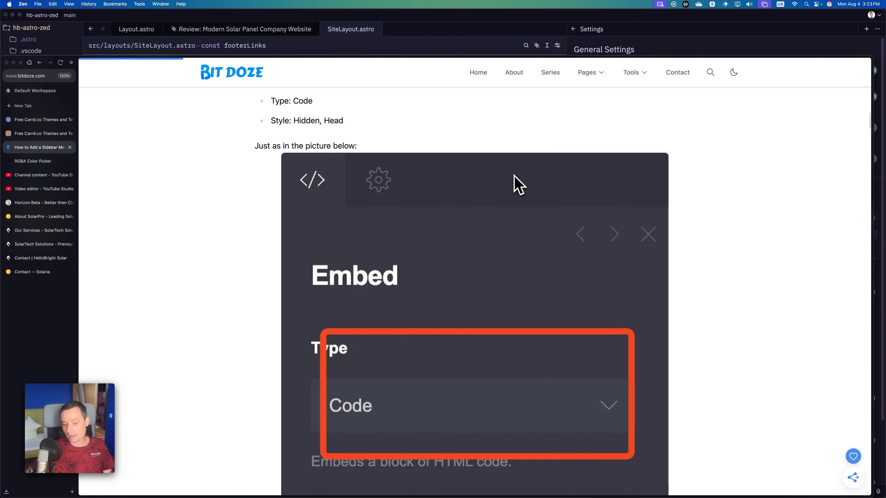
scroll(514, 175, "down", 4)
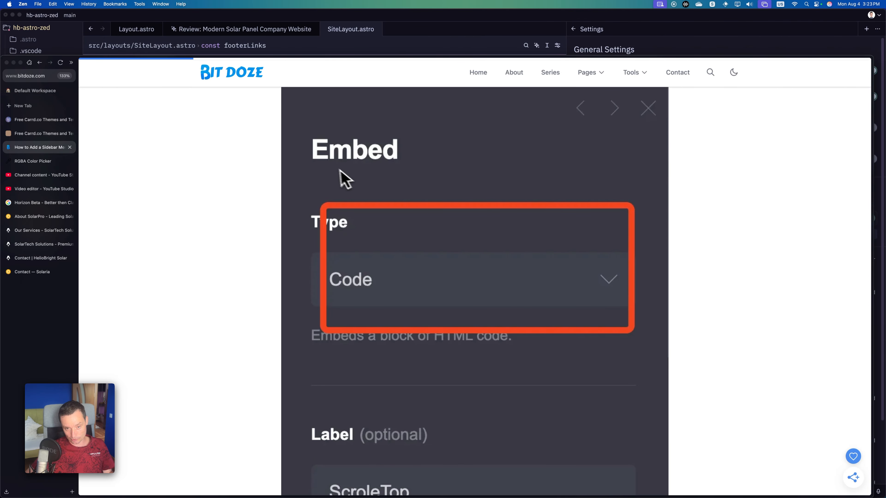
Go to the article's HTML code section and highlight the 300px value of --sidebar-width.
scroll(370, 174, "down", 4)
scroll(433, 174, "down", 15)
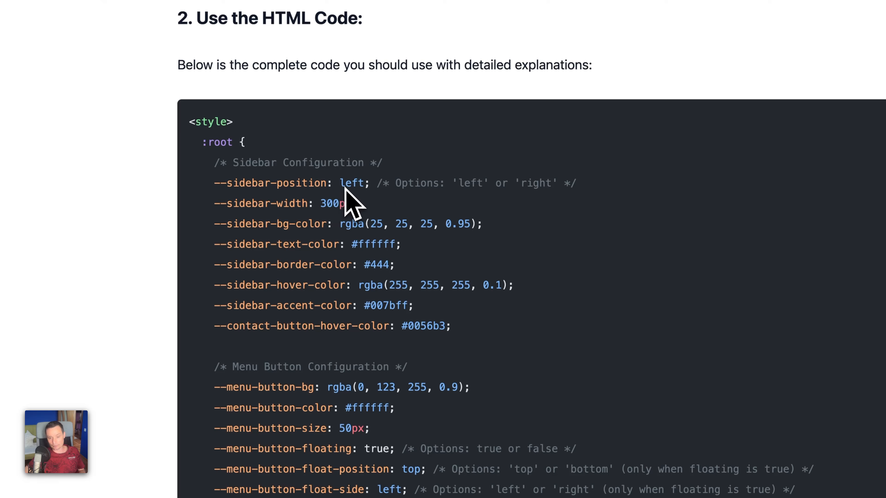
mouse_move(333, 204)
left_mouse_down()
mouse_move(357, 203)
mouse_move(321, 204)
left_mouse_up()
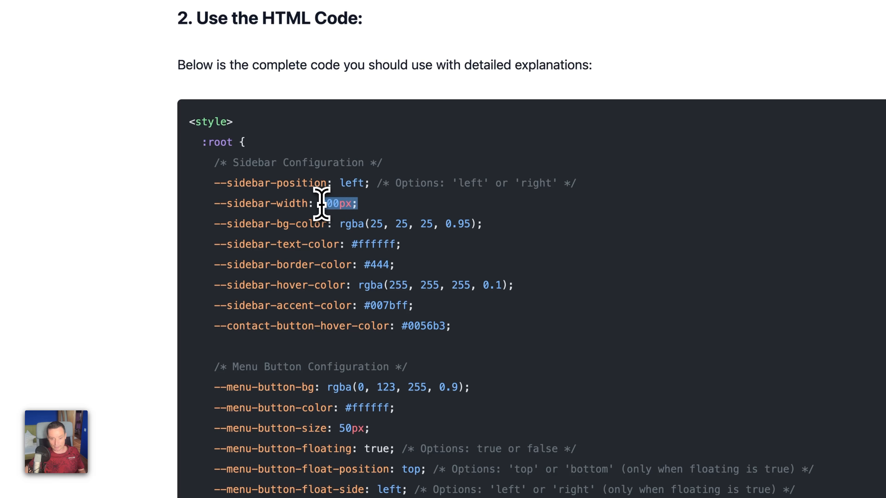
left_click_drag(321, 204, 318, 204)
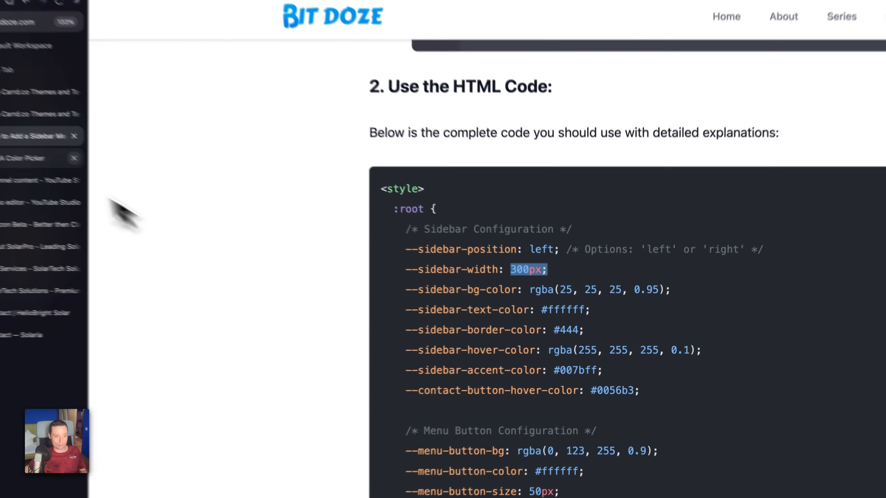
In the RGBA Color Picker page, dismiss the ad and pick the dark purple rgba(47, 13, 109) with alpha 0.72.
left_click(50, 163)
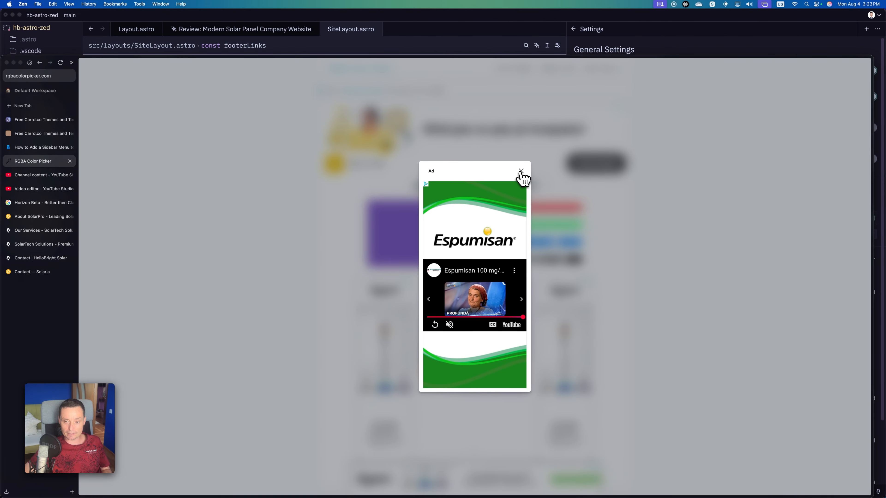
left_click(521, 171)
scroll(450, 230, "down", 1)
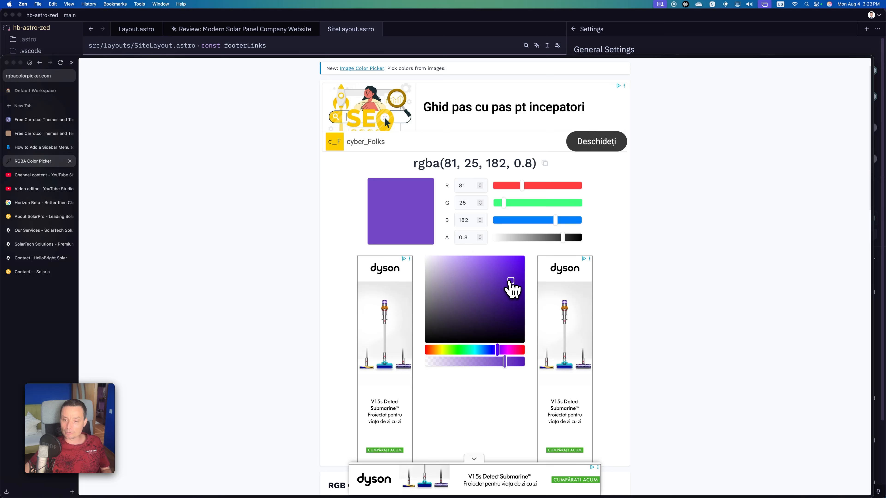
left_click_drag(510, 281, 512, 306)
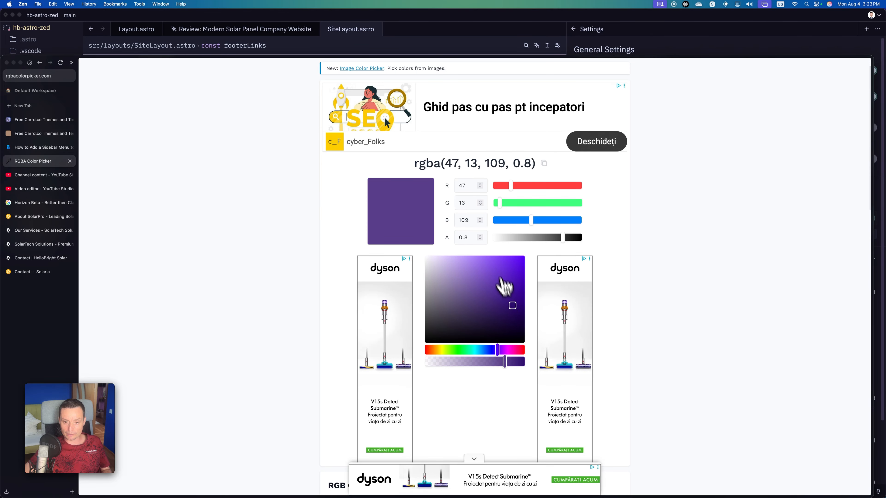
double_click(479, 239)
triple_click(480, 240)
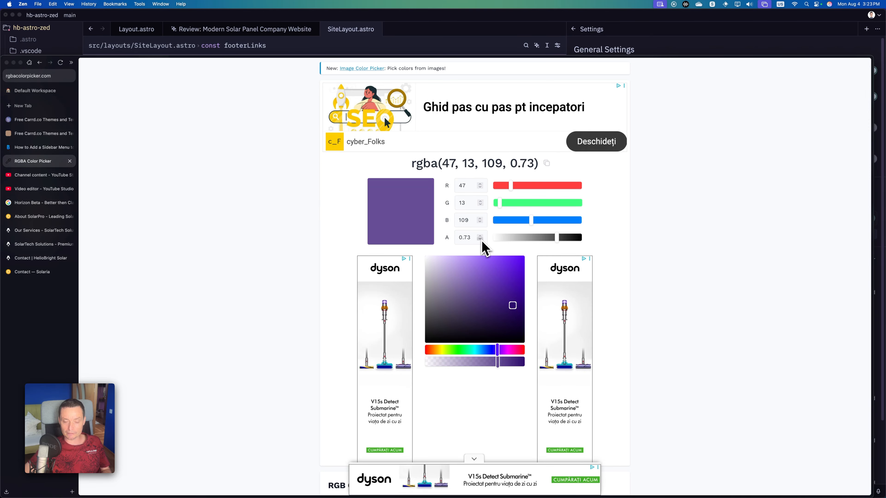
left_click(480, 240)
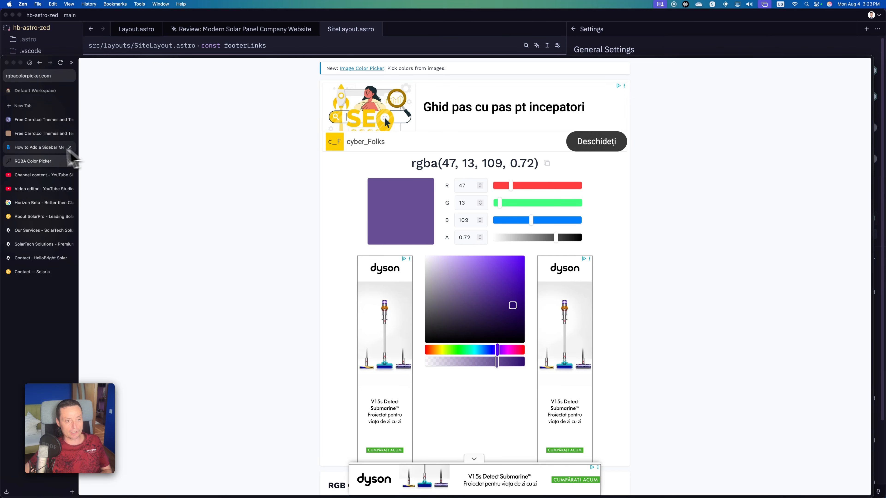
Review the sidebar color settings in the article and open the sidebar menu on the demo site for comparison.
left_click(45, 149)
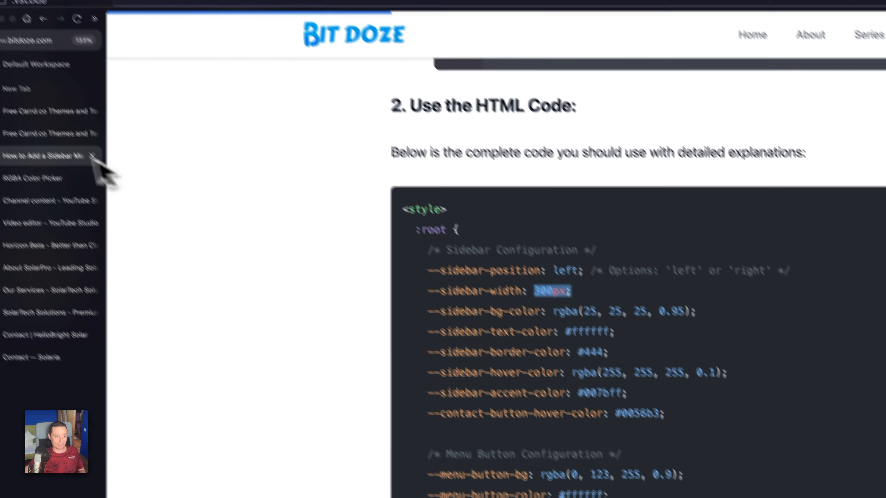
left_click(21, 79)
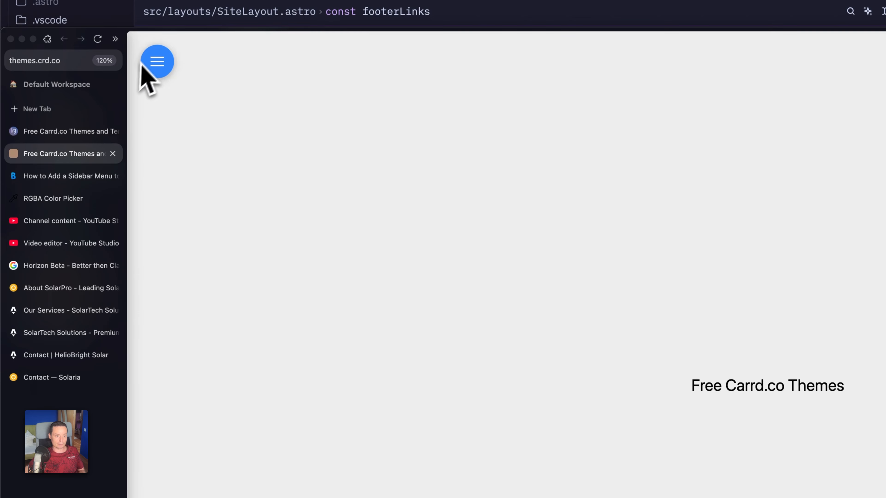
double_click(154, 68)
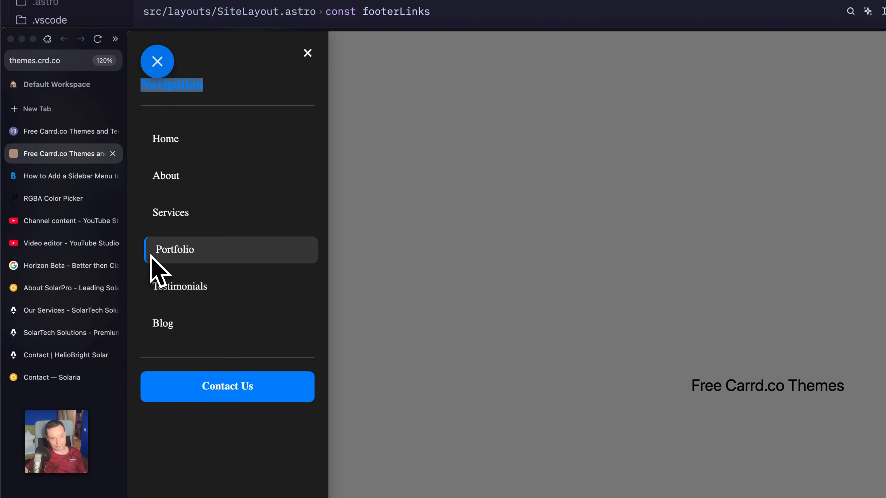
Return to the article and highlight the --sidebar-accent-color line, reading on to the menu button configuration.
left_click(87, 176)
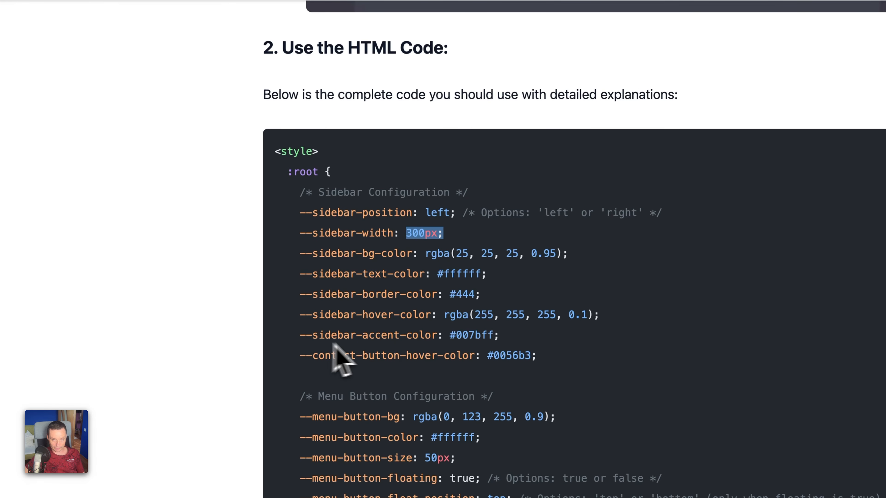
left_click_drag(500, 335, 331, 335)
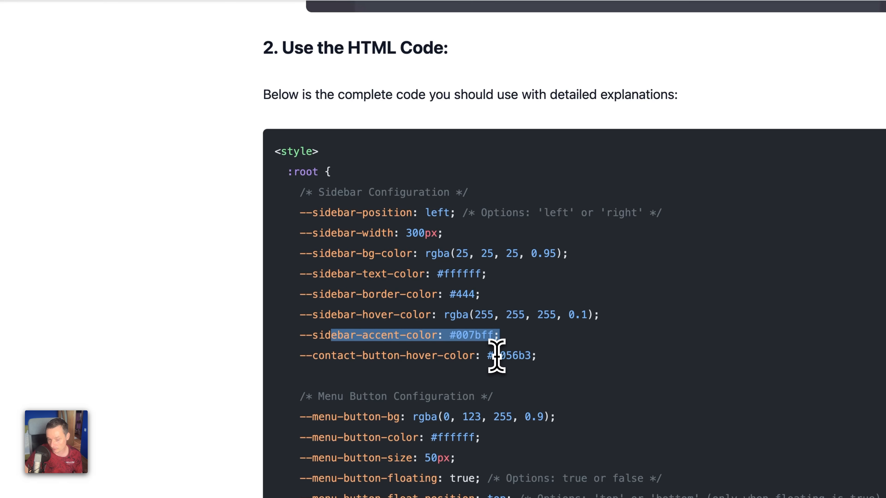
scroll(496, 356, "down", 2)
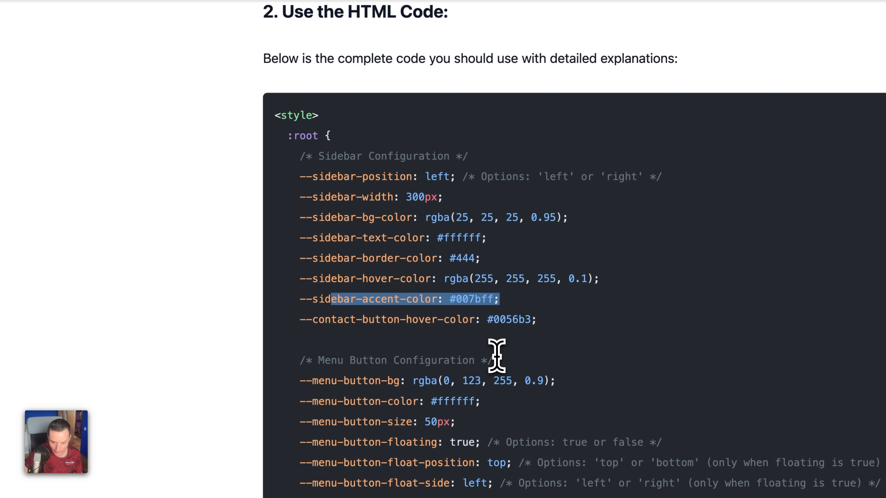
scroll(497, 357, "down", 1)
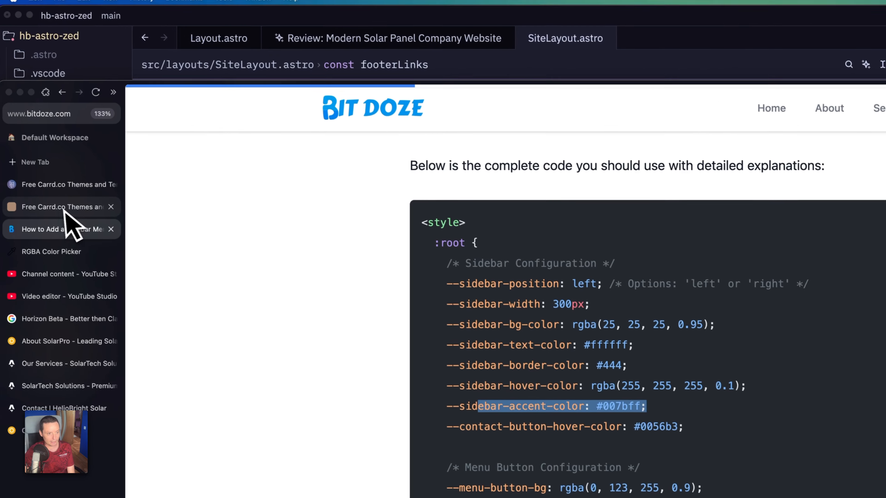
Close the demo site's sidebar menu to view its floating button, and examine the menu button position settings in the article's code.
left_click(84, 209)
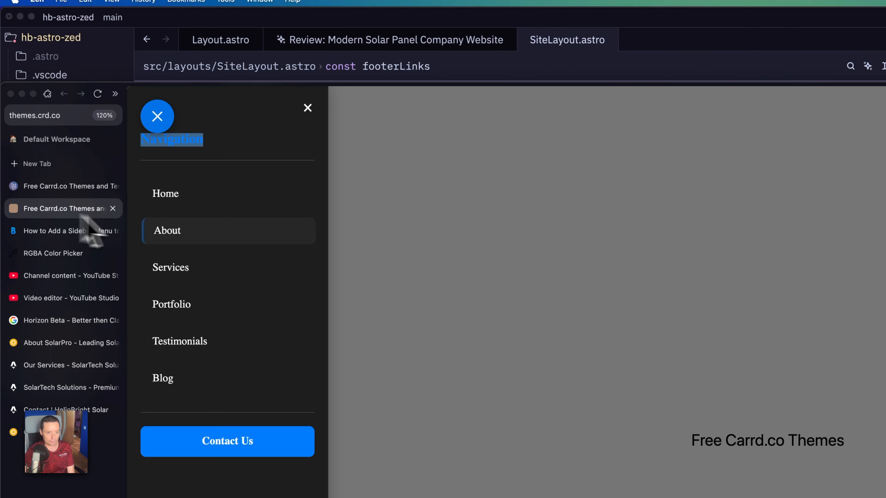
left_click(307, 108)
left_click(71, 231)
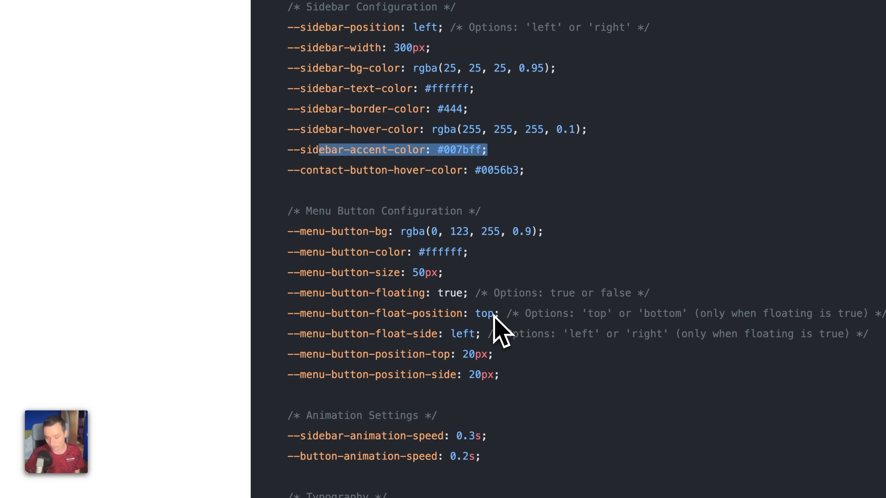
scroll(502, 332, "down", 3)
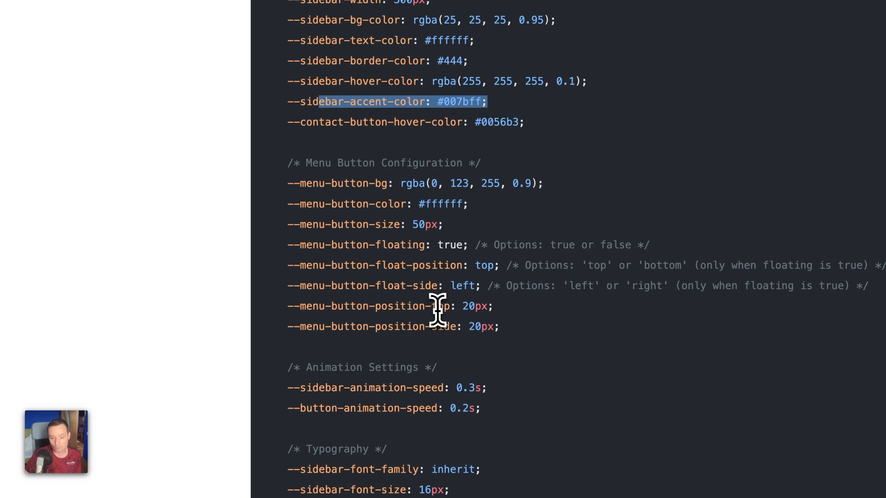
left_click(466, 306)
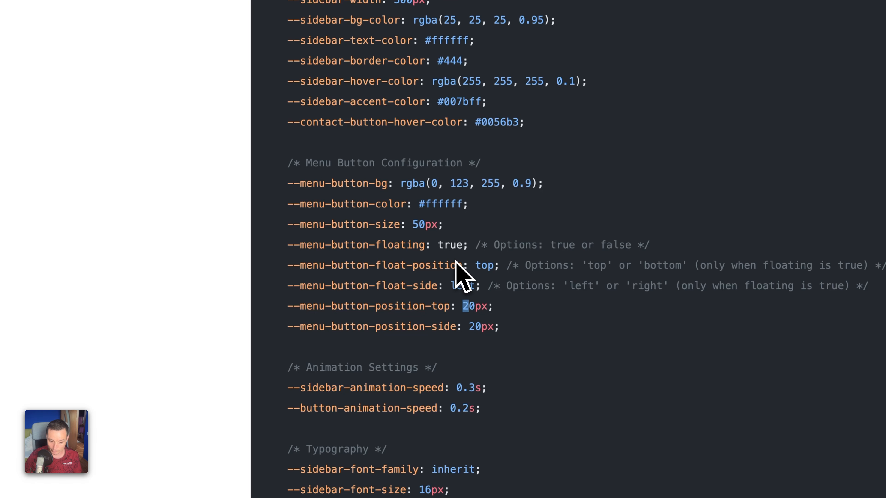
Examine the remaining sidebar code, from the animation, typography and spacing variables through the mobile rules to the HTML navigation links.
scroll(455, 261, "down", 5)
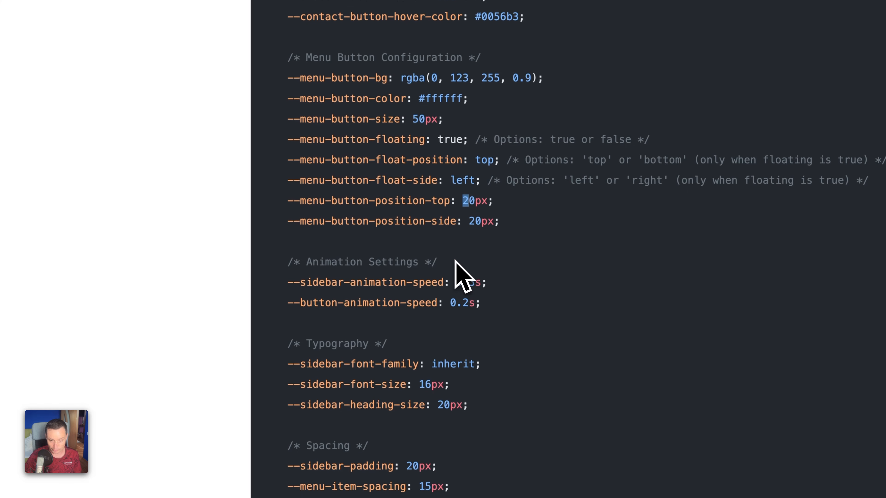
scroll(424, 283, "down", 5)
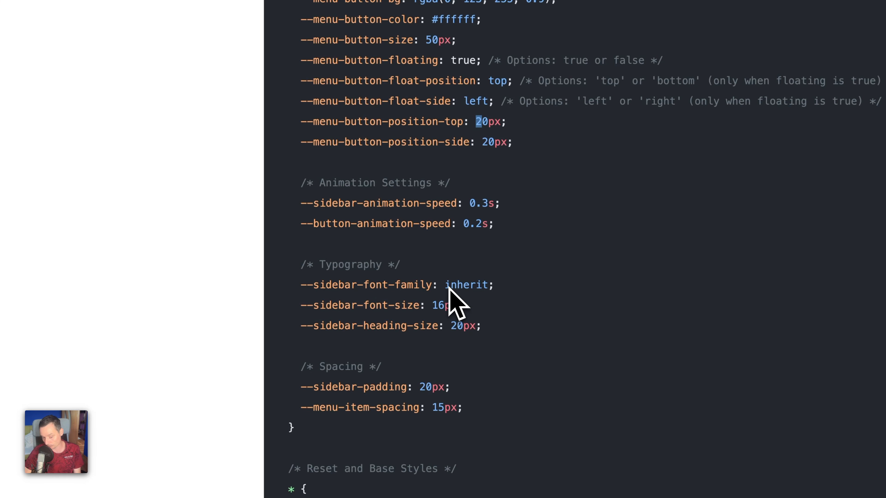
scroll(448, 287, "down", 5)
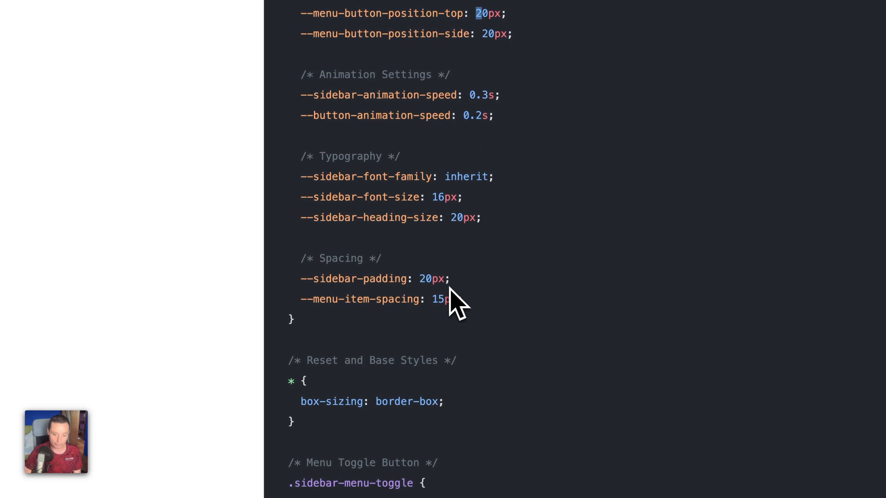
scroll(403, 287, "down", 20)
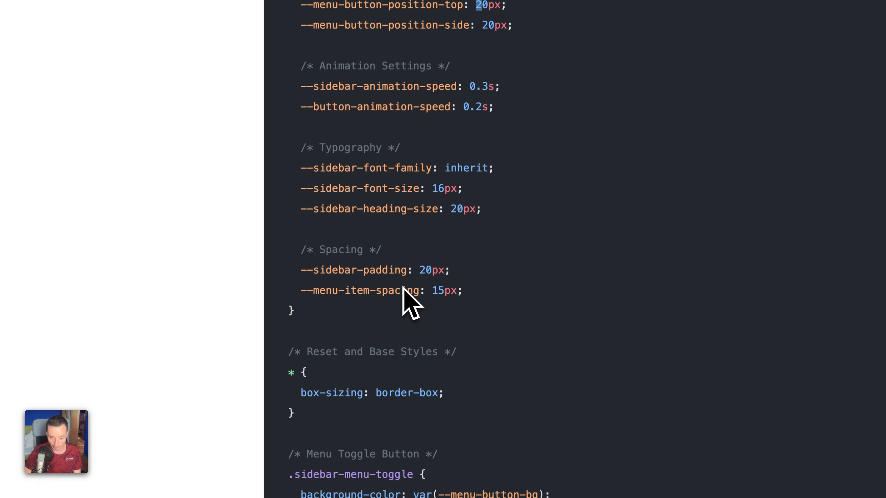
scroll(403, 286, "down", 20)
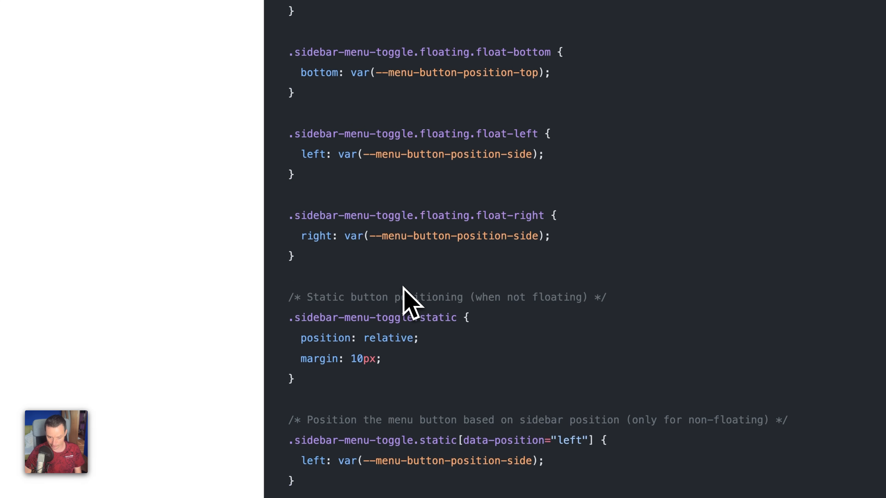
scroll(403, 286, "down", 20)
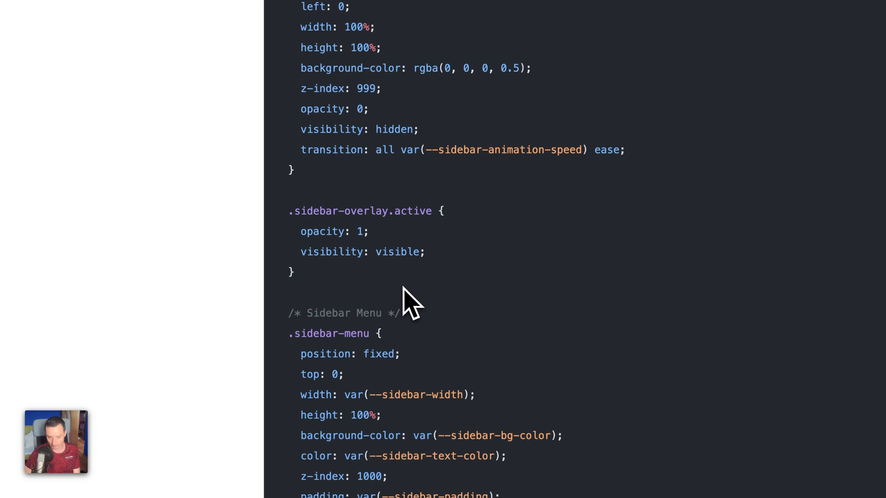
scroll(403, 287, "down", 20)
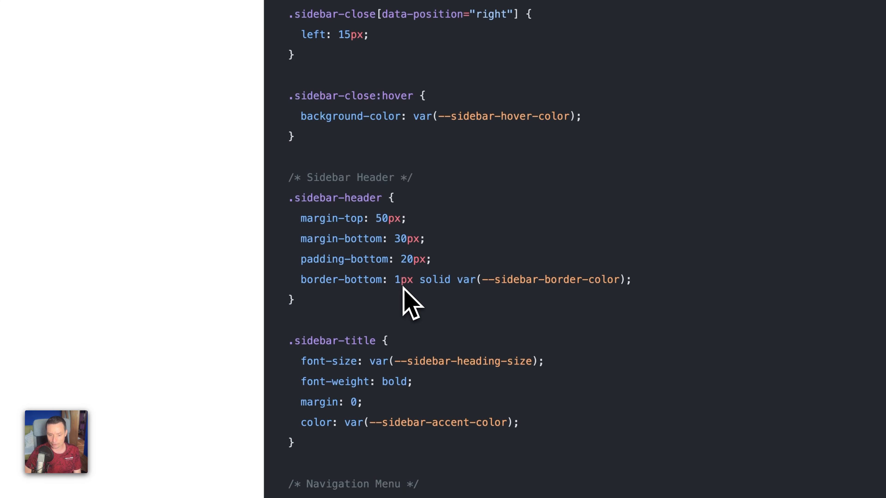
scroll(403, 287, "down", 20)
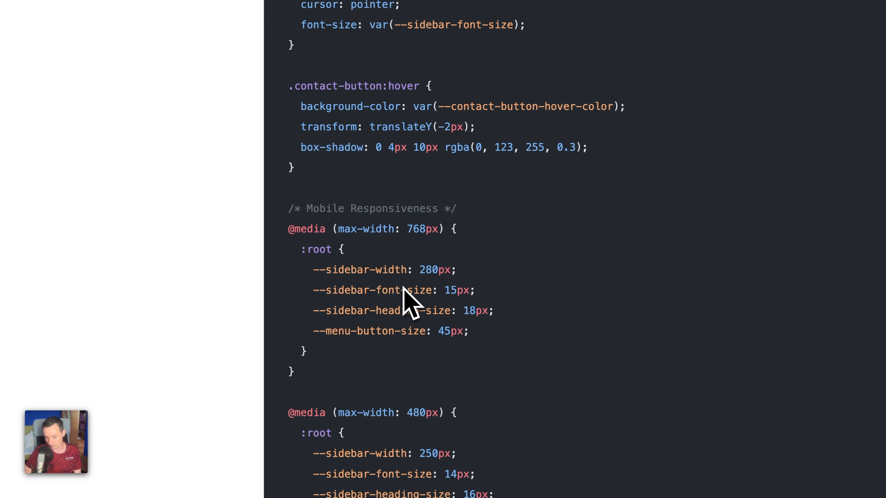
scroll(403, 287, "down", 12)
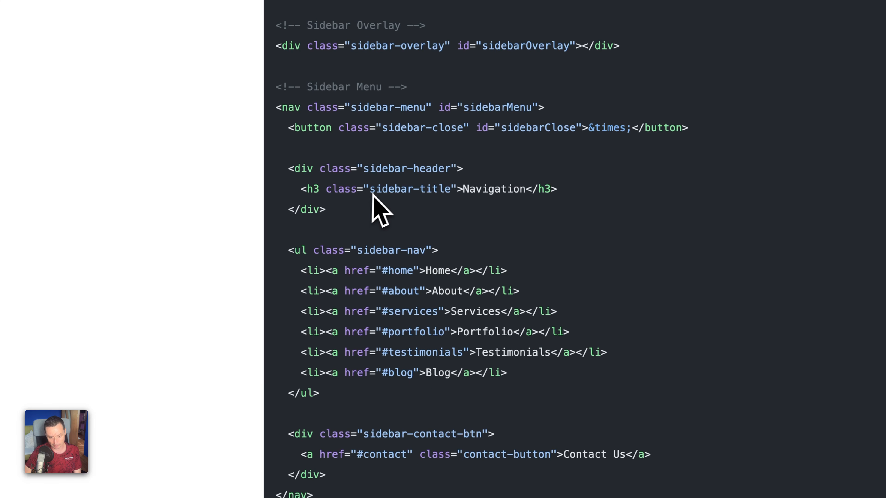
Highlight the Navigation title, the sidebar-nav list tag and the #home link in the article's sidebar menu HTML.
left_click_drag(575, 190, 416, 193)
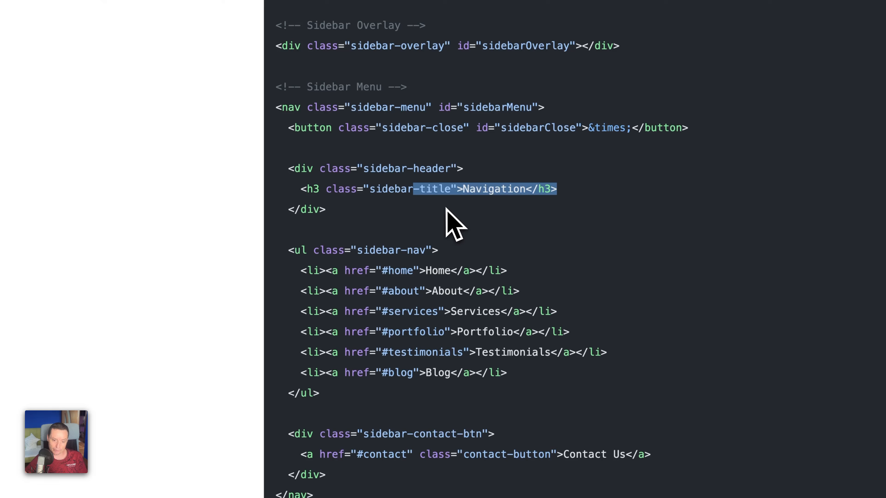
left_click_drag(357, 250, 427, 251)
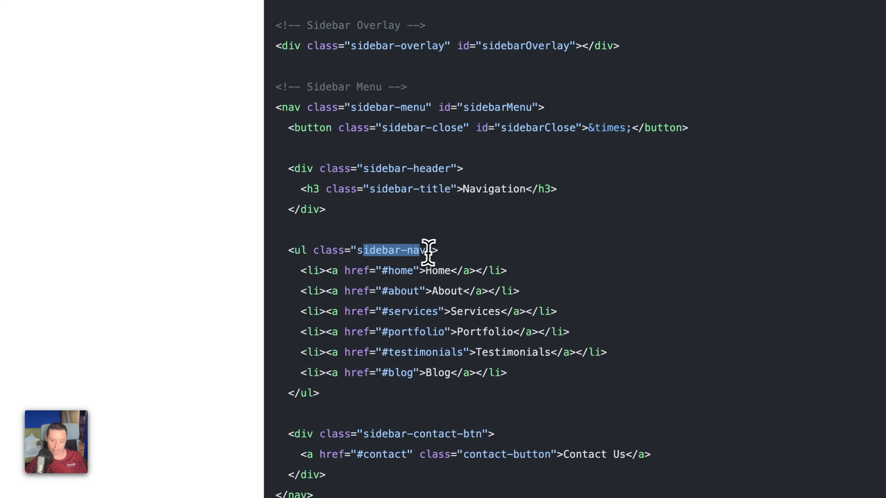
left_click(366, 268)
left_click(291, 250)
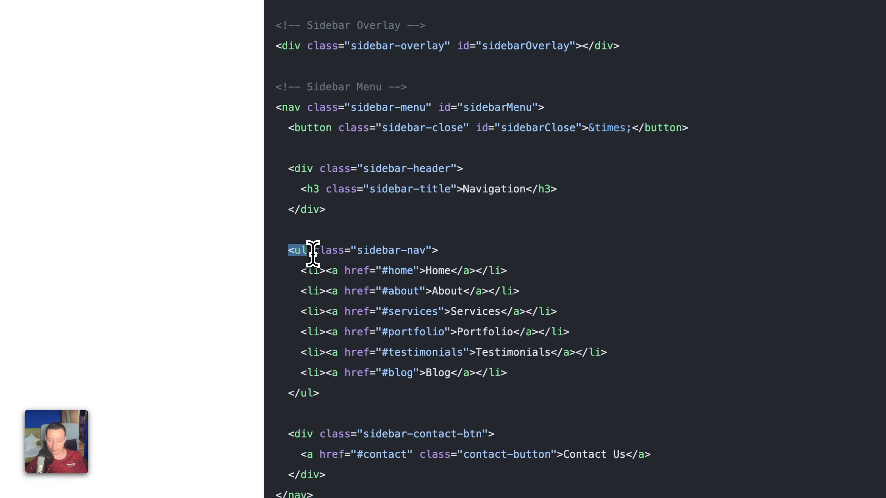
left_click_drag(313, 254, 314, 254)
left_click(323, 273)
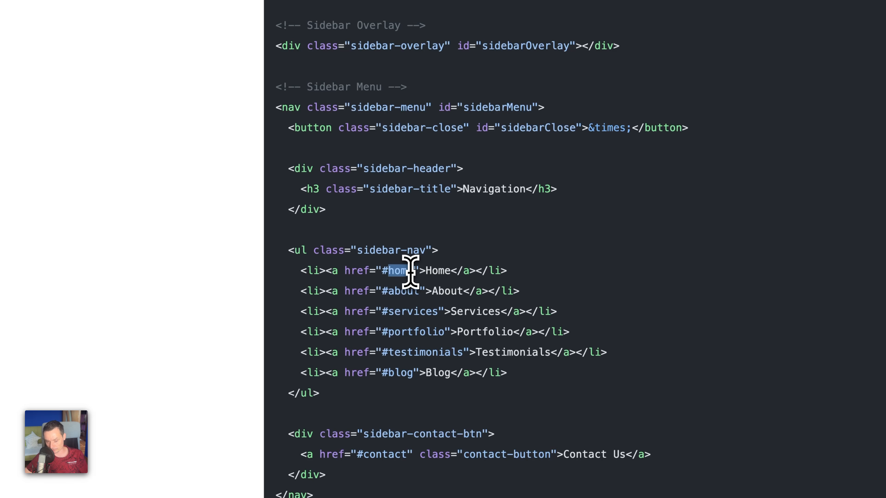
left_click_drag(410, 271, 414, 272)
Highlight the #contact link and the Contact Us text of the contact button in the sidebar HTML.
scroll(415, 287, "down", 5)
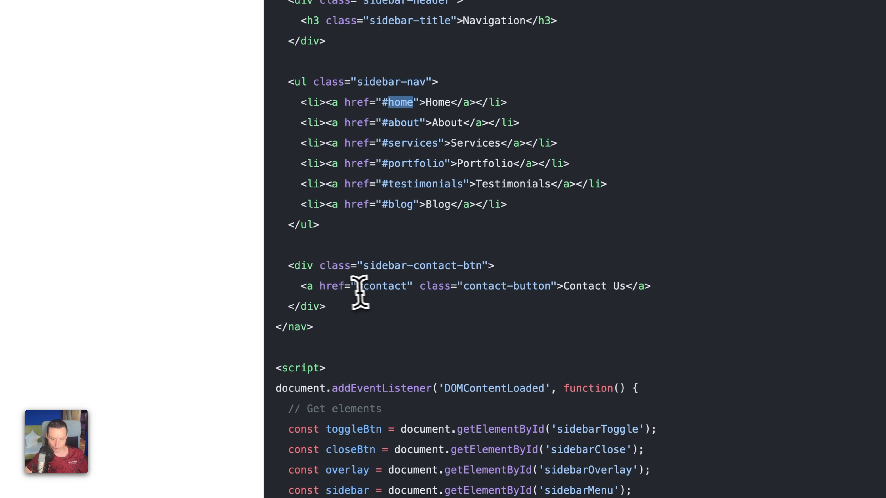
left_click_drag(332, 287, 408, 288)
left_click_drag(551, 286, 614, 292)
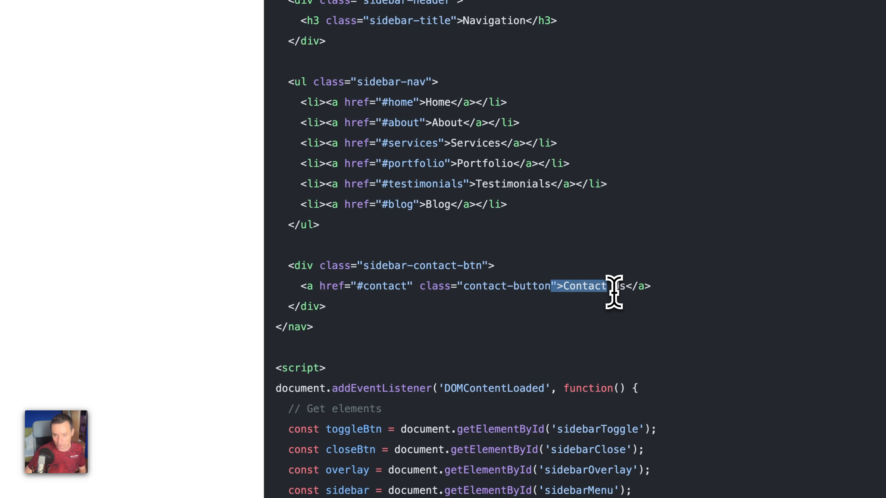
Read on through the sidebar script, the configuration variables, the button positioning options, and the menu item and contact button customization sections.
scroll(614, 291, "down", 20)
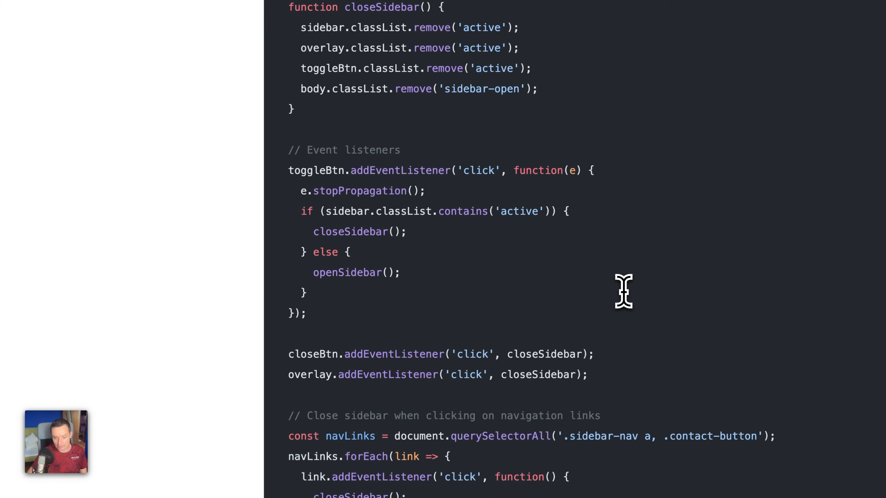
scroll(623, 291, "down", 3)
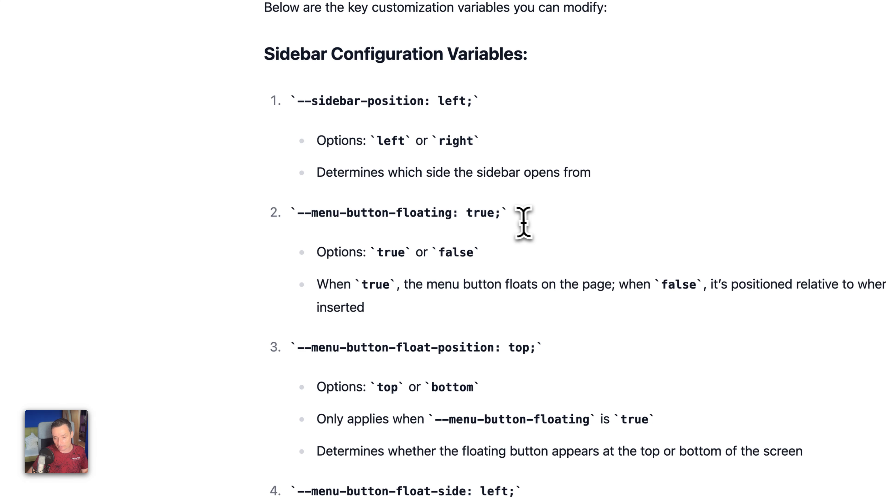
scroll(525, 219, "down", 15)
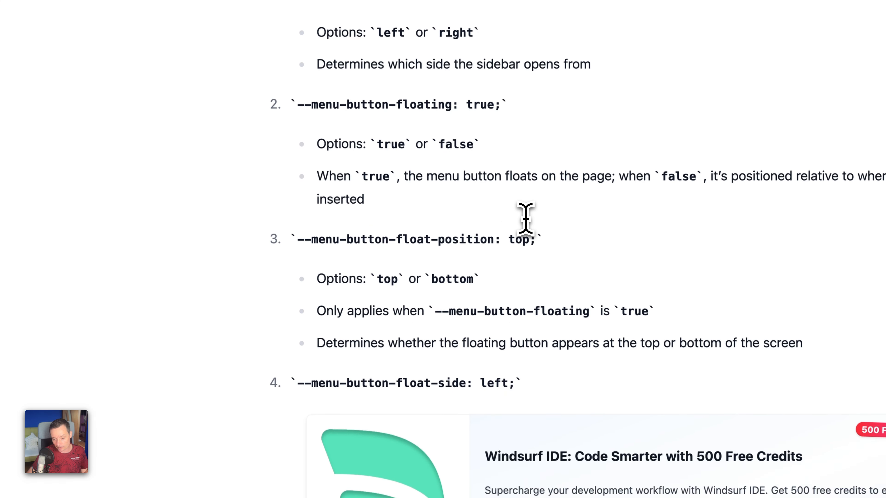
scroll(525, 219, "down", 20)
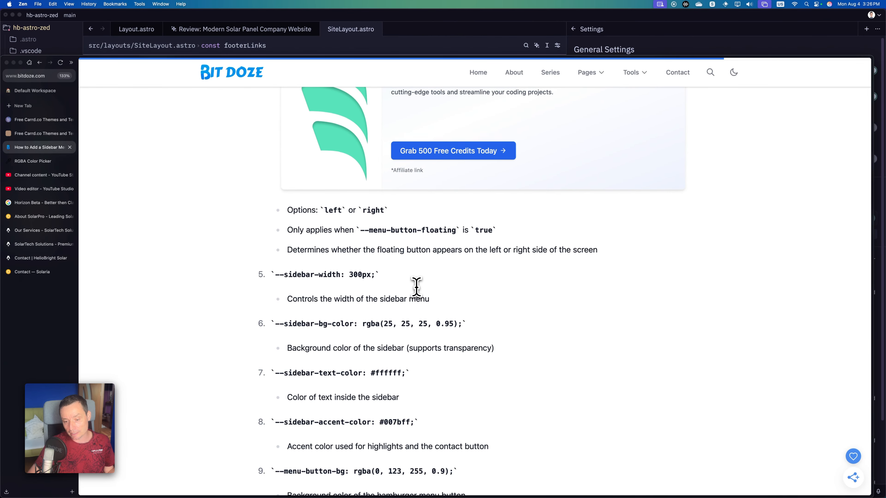
scroll(416, 286, "down", 20)
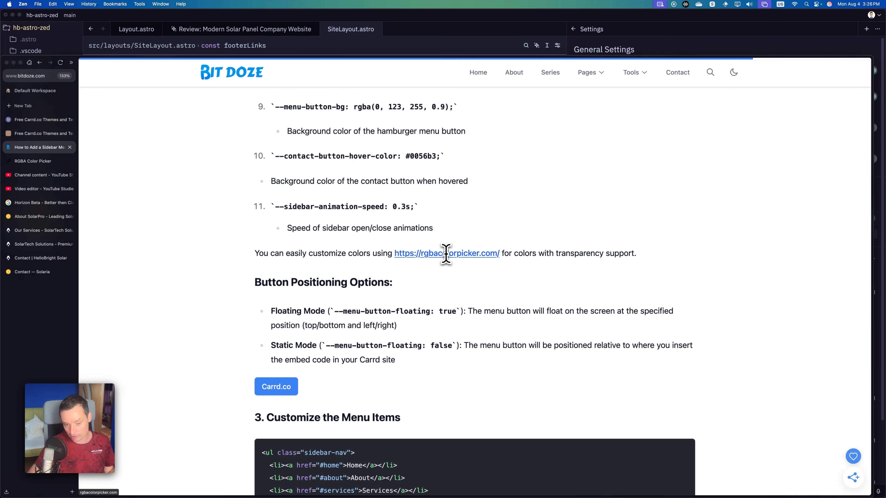
scroll(446, 254, "down", 2)
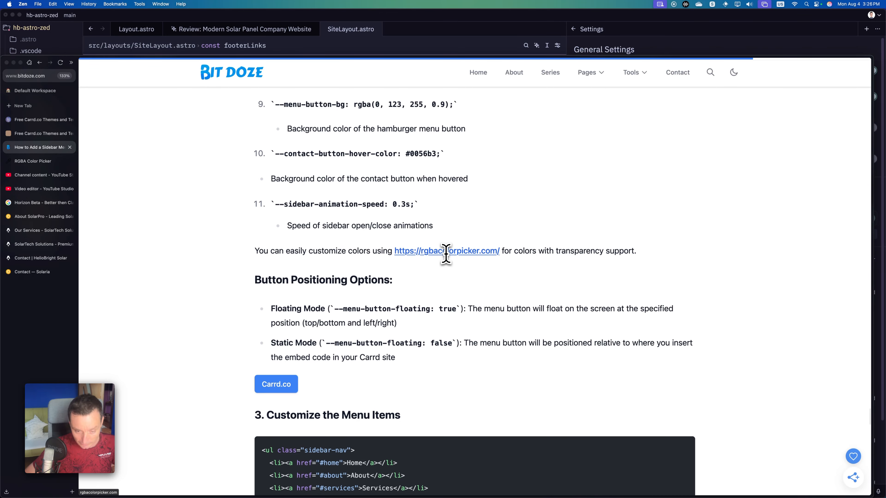
scroll(377, 278, "down", 3)
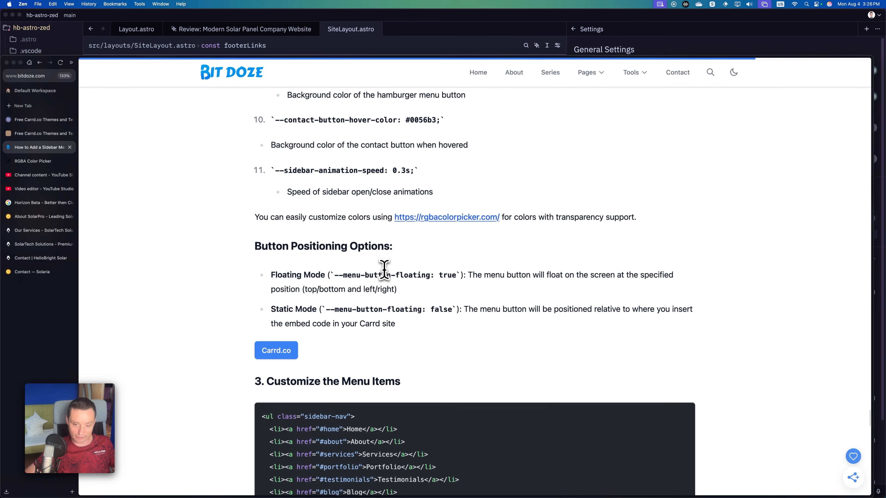
scroll(384, 270, "down", 5)
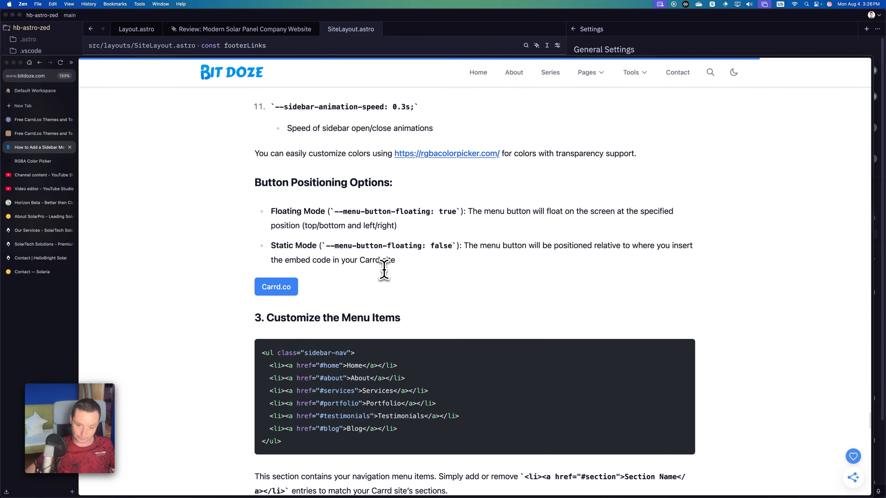
scroll(384, 270, "down", 6)
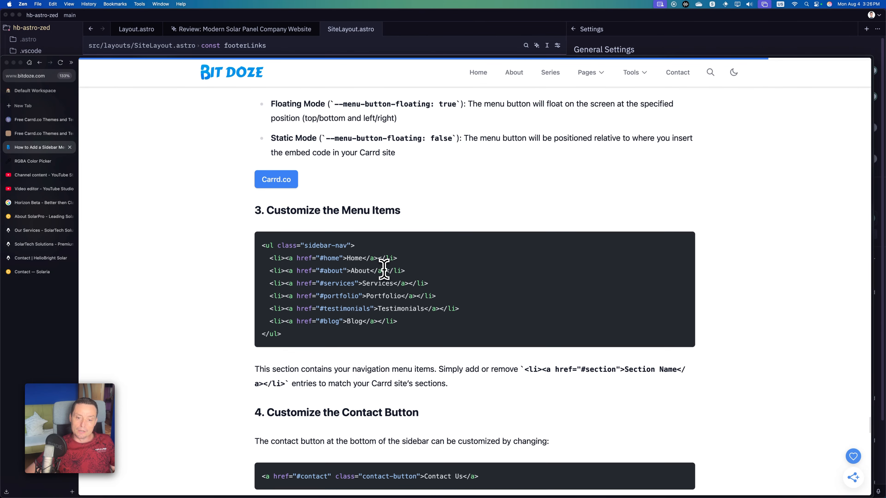
scroll(372, 261, "down", 10)
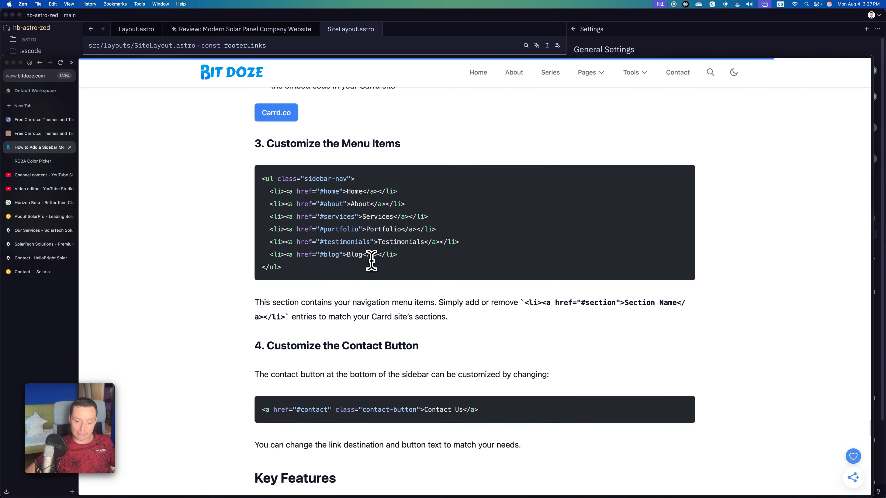
Go back to the article's "Use the HTML Code" section and copy the complete sidebar code from <style> to </script>.
scroll(347, 217, "up", 20)
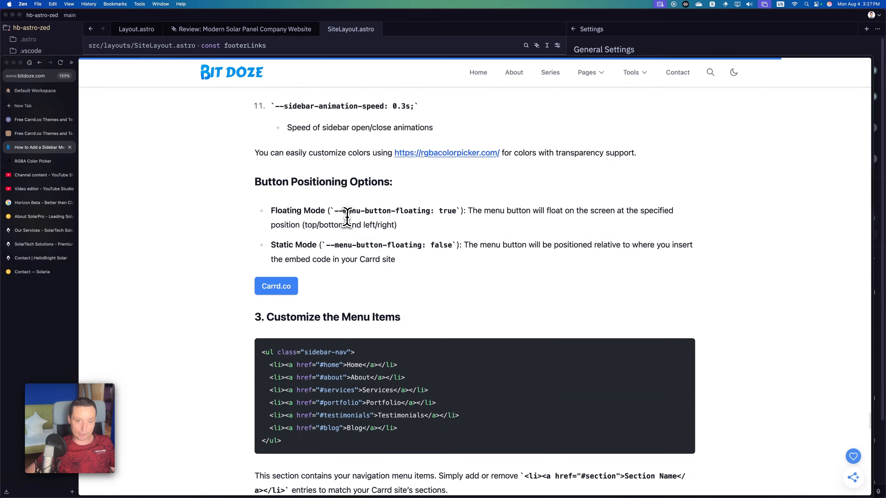
scroll(347, 217, "up", 20)
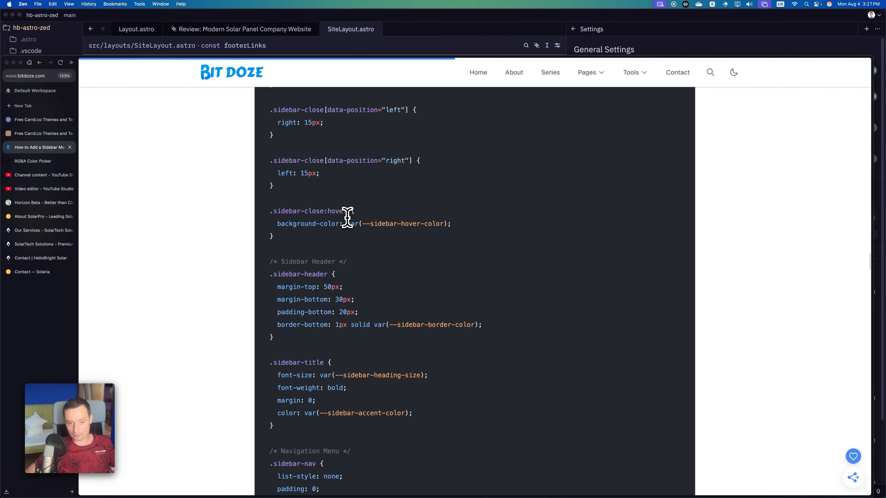
scroll(346, 217, "up", 20)
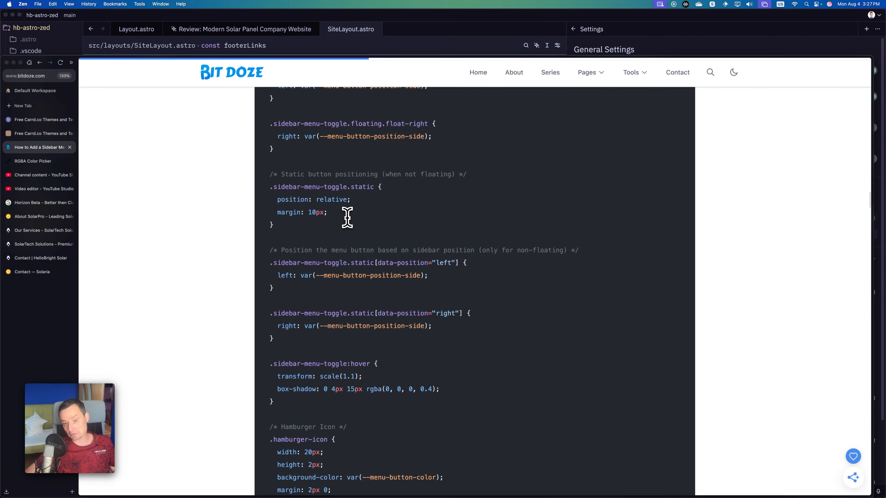
scroll(347, 218, "up", 20)
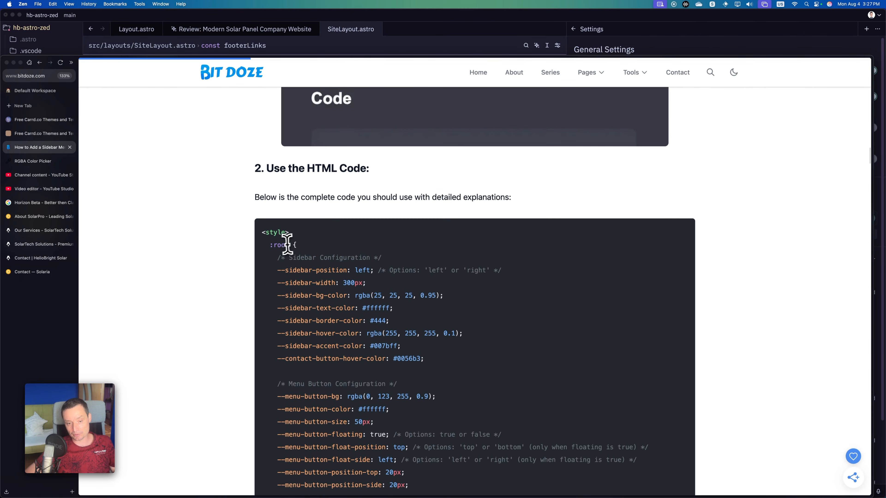
left_click_drag(286, 251, 326, 276)
scroll(326, 283, "down", 15)
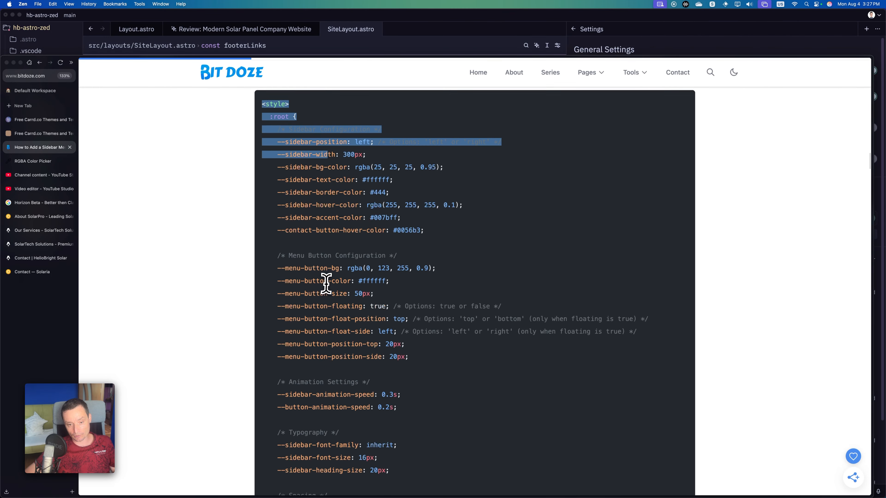
scroll(378, 294, "down", 20)
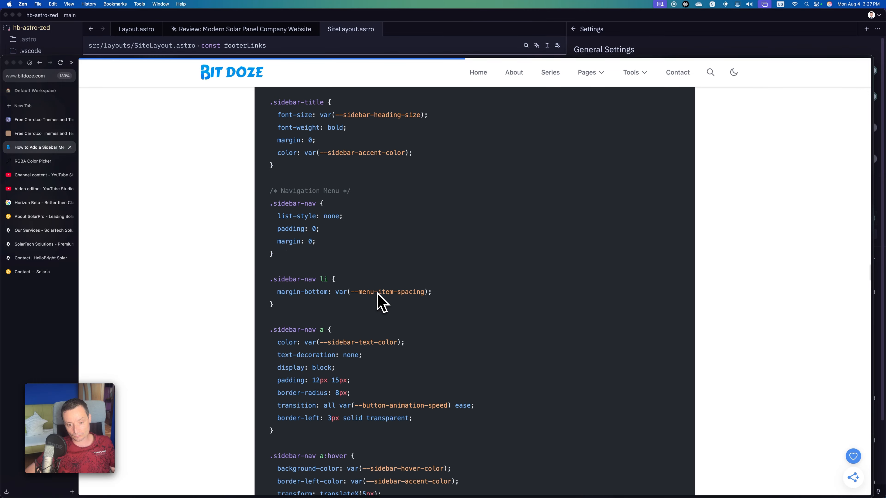
scroll(378, 294, "down", 10)
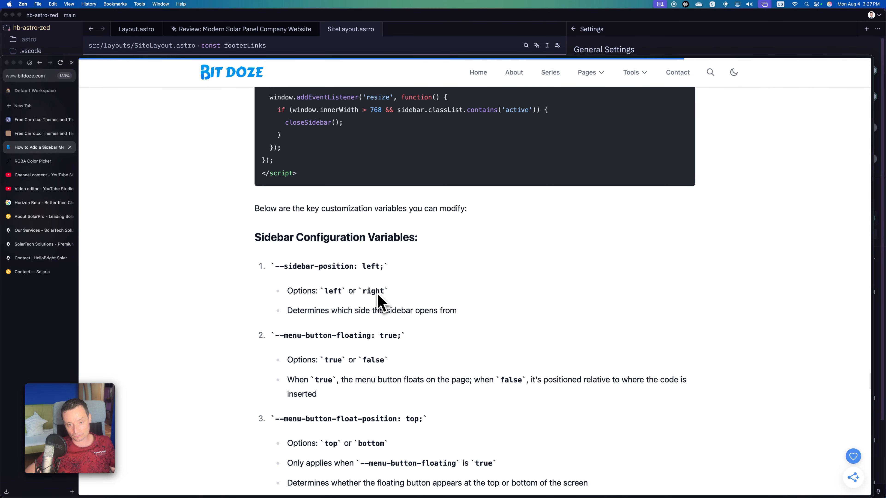
scroll(378, 296, "up", 1)
left_click_drag(378, 296, 309, 219)
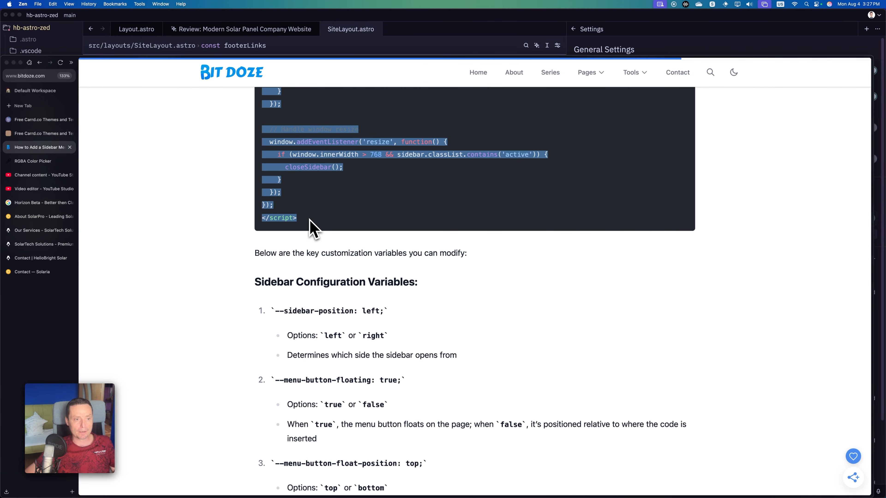
Return to the Carrd dashboard and open the Youtube Tutorial site for editing.
left_click(35, 120)
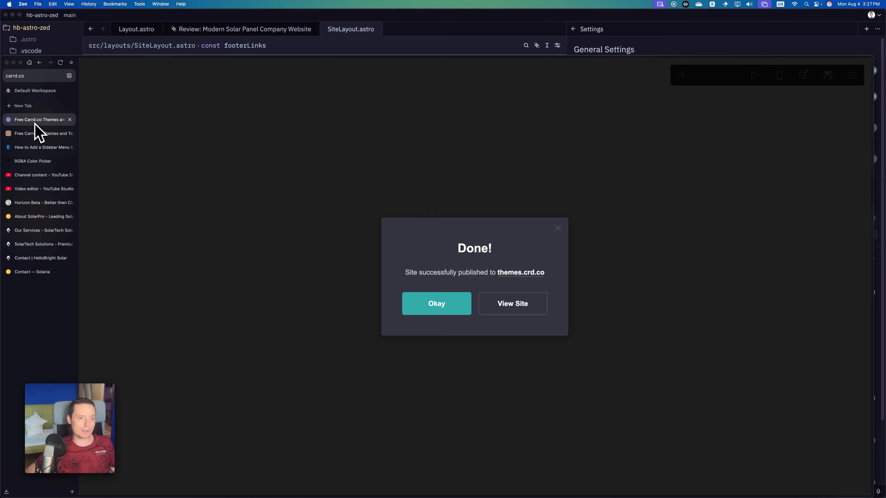
left_click(100, 41)
left_click(92, 29)
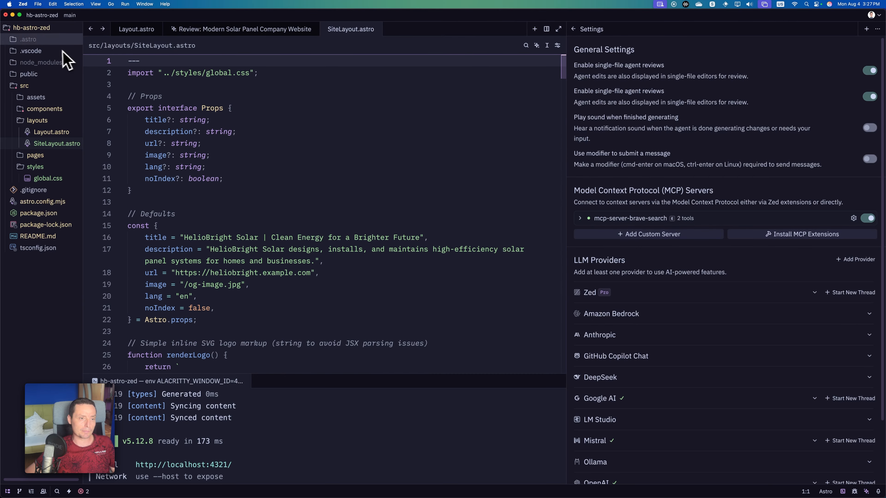
left_click(12, 15)
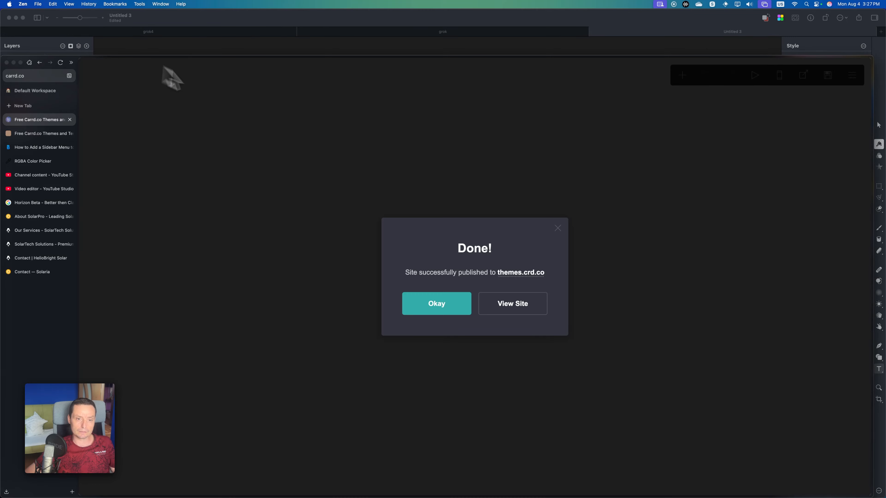
left_click(40, 62)
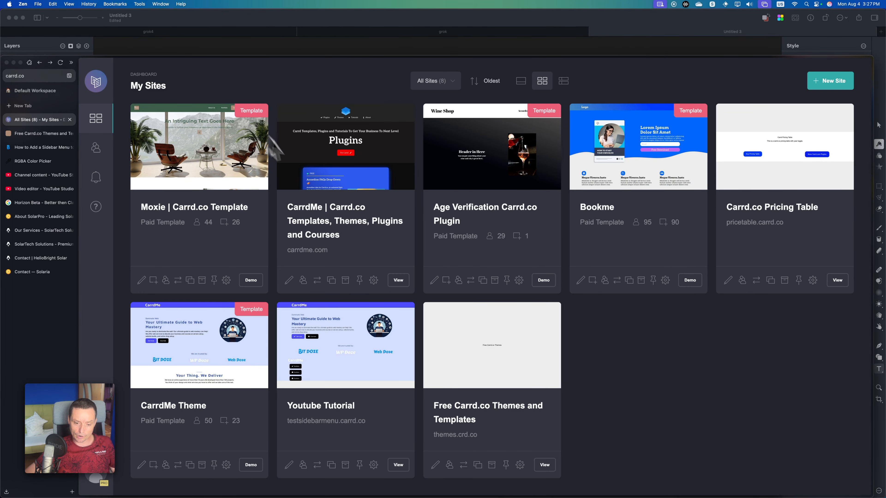
left_click(348, 378)
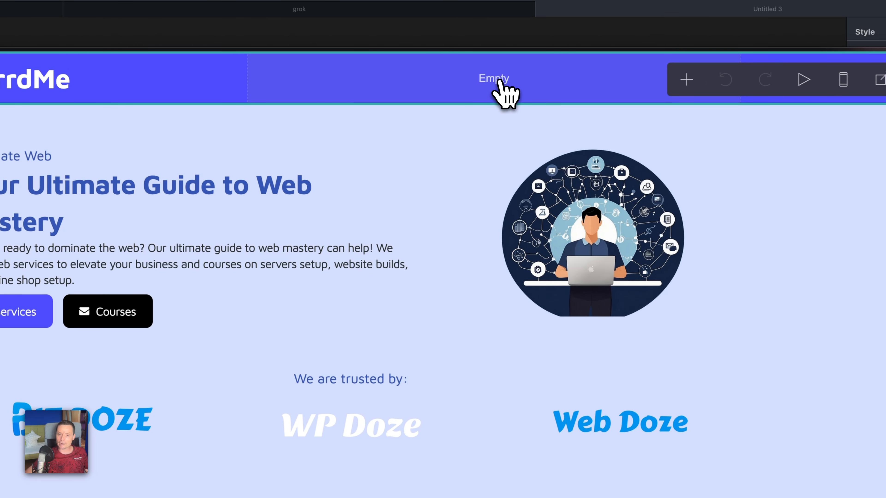
Add an Embed element under the CarrdMe logo in the header and title it sidebarmenu.
left_click(686, 80)
left_click(636, 353)
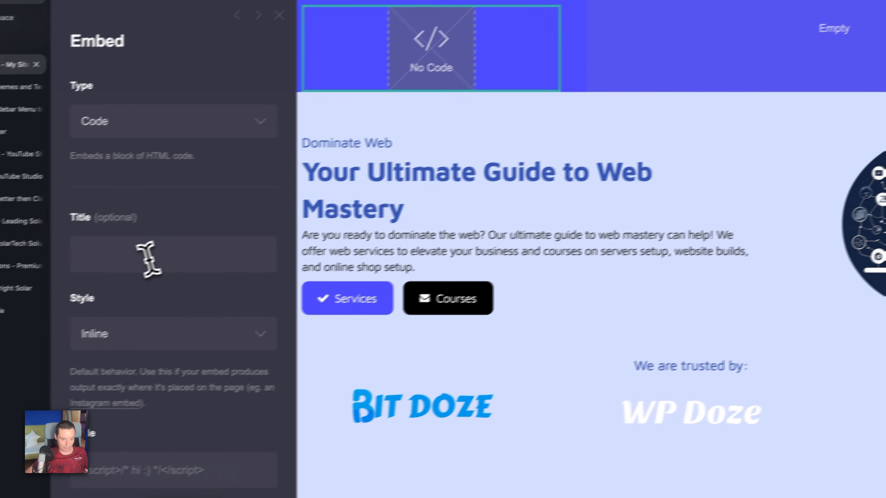
left_click(155, 254)
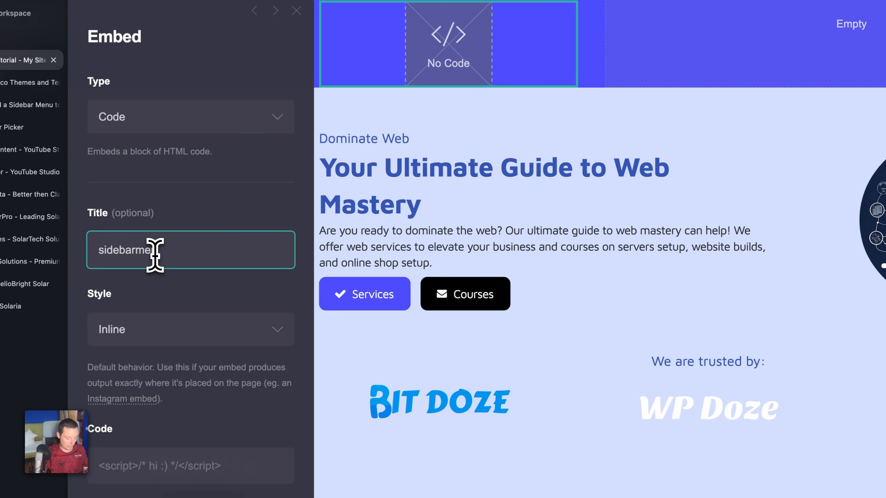
Set the sidebarmenu embed's style to Hidden and its placement to Head.
left_click(143, 337)
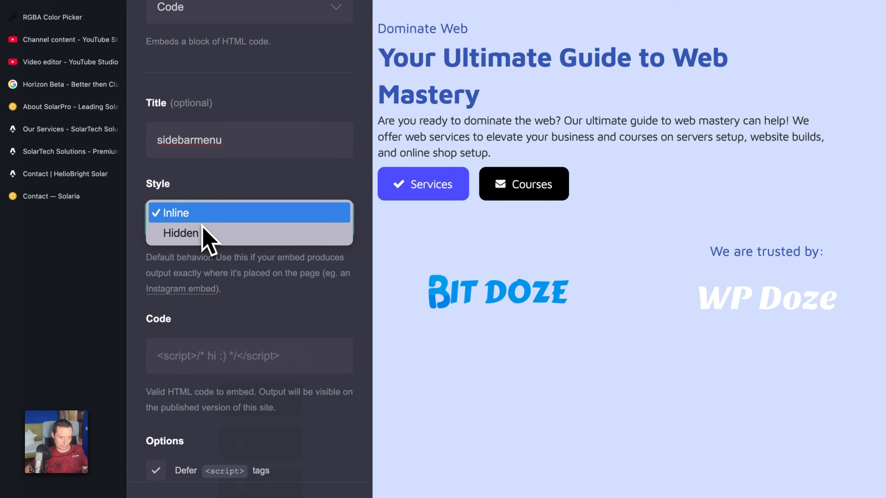
left_click(143, 339)
left_click(293, 220)
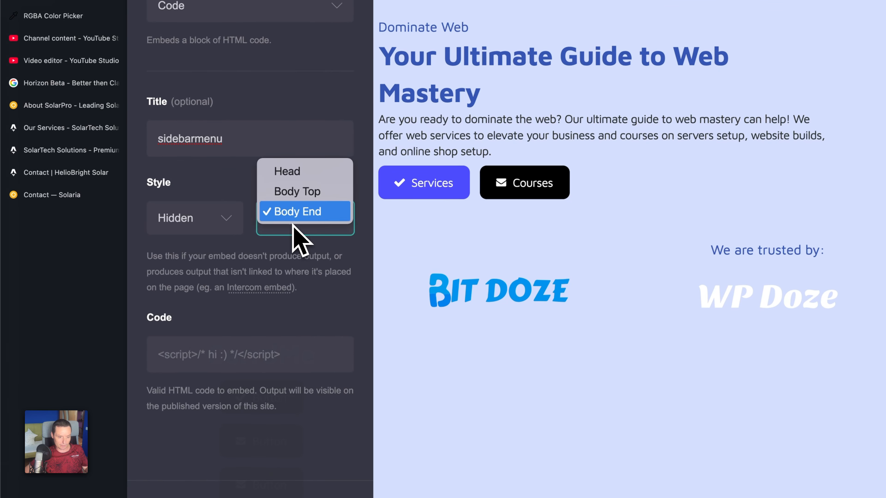
left_click(296, 173)
Paste the copied sidebar menu code into the sidebarmenu embed's code and look back over it.
left_click(224, 352)
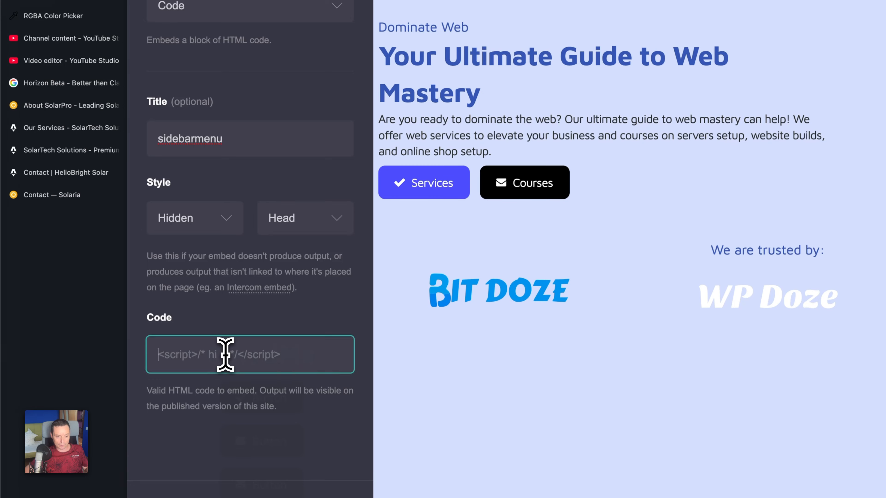
key("super+v")
scroll(238, 268, "up", 5)
scroll(238, 269, "up", 20)
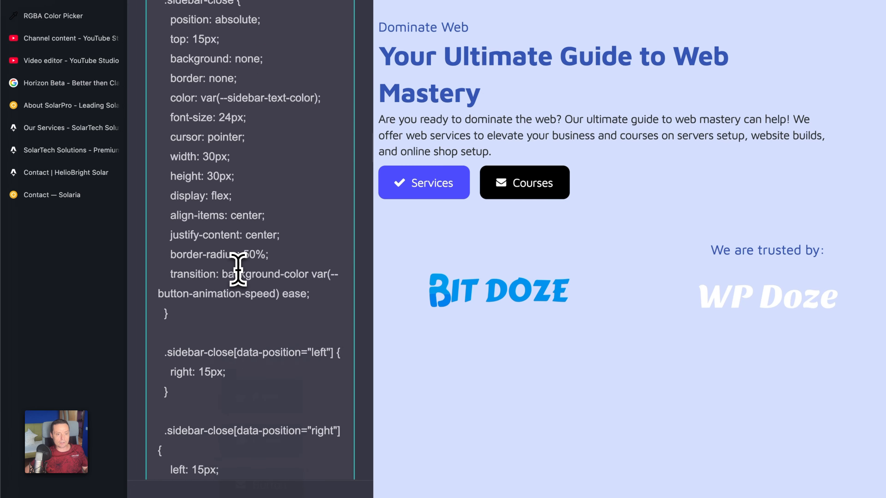
Set --sidebar-position to right in the sidebarmenu embed's code.
scroll(238, 268, "down", 7)
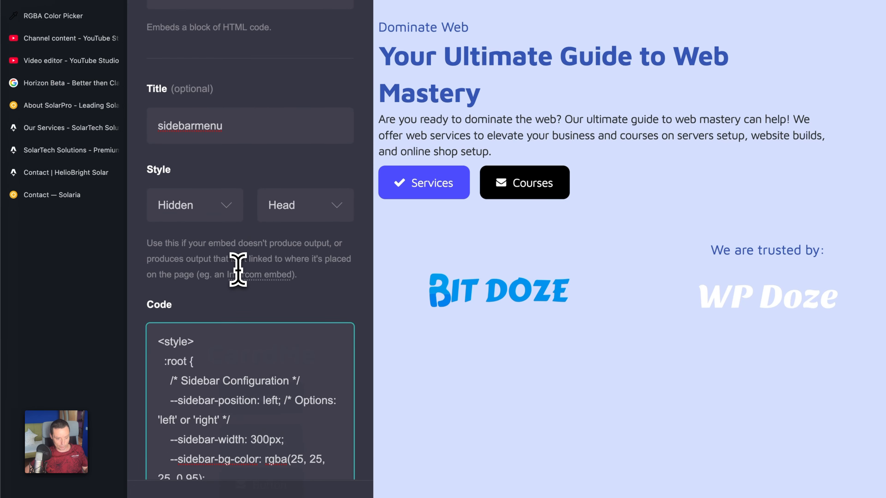
scroll(238, 268, "down", 2)
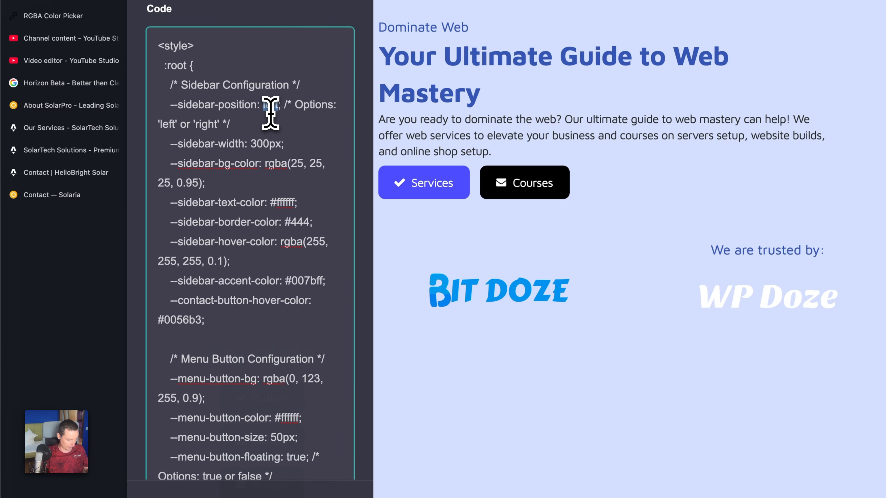
type("ight")
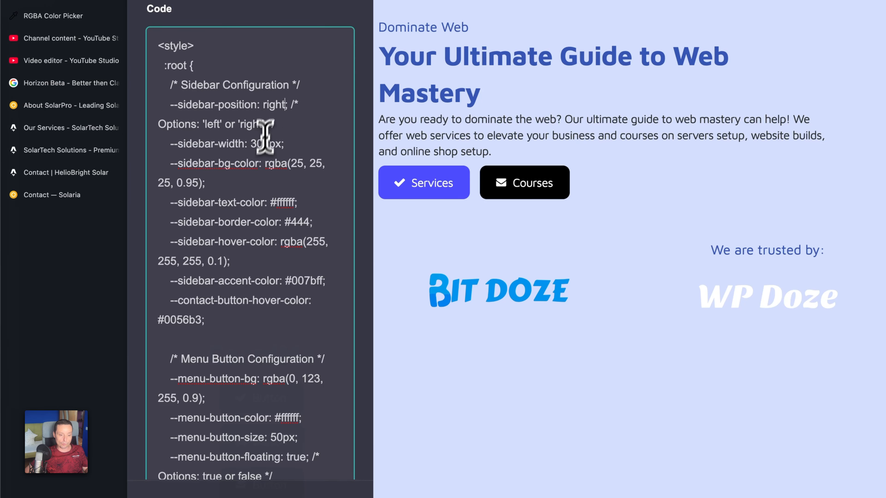
Set --menu-button-float-position to bottom in the Menu Button Configuration block of the code.
scroll(259, 157, "down", 2)
scroll(259, 157, "down", 2)
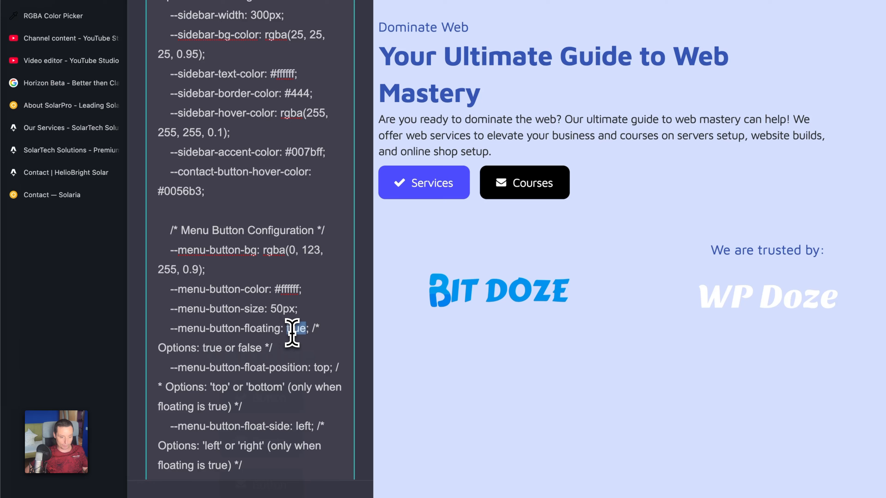
scroll(292, 333, "down", 1)
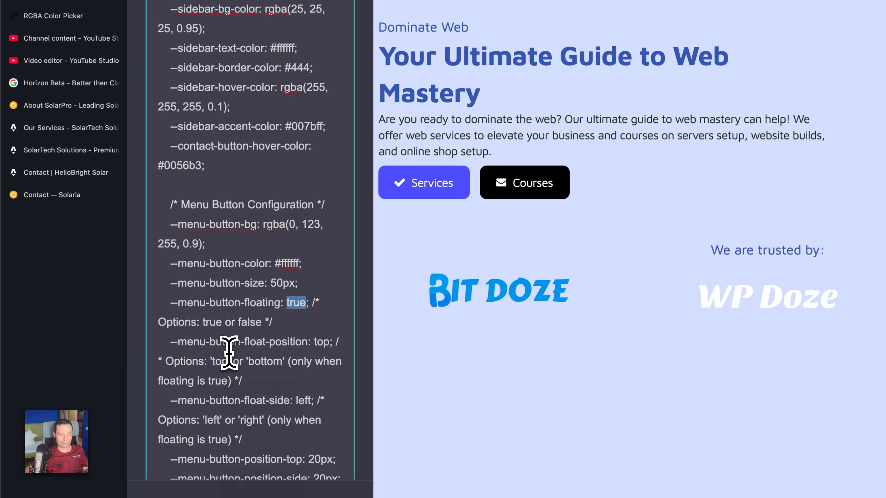
double_click(322, 344)
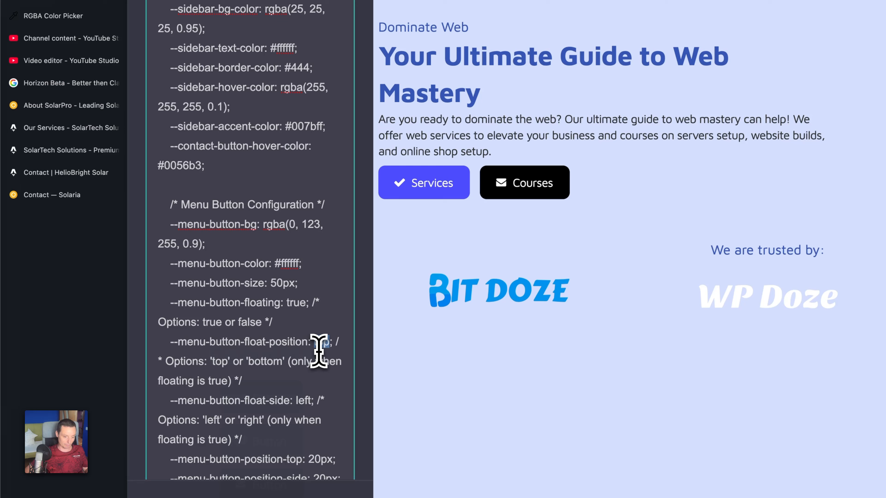
double_click(265, 362)
key("super+c")
left_click(320, 343)
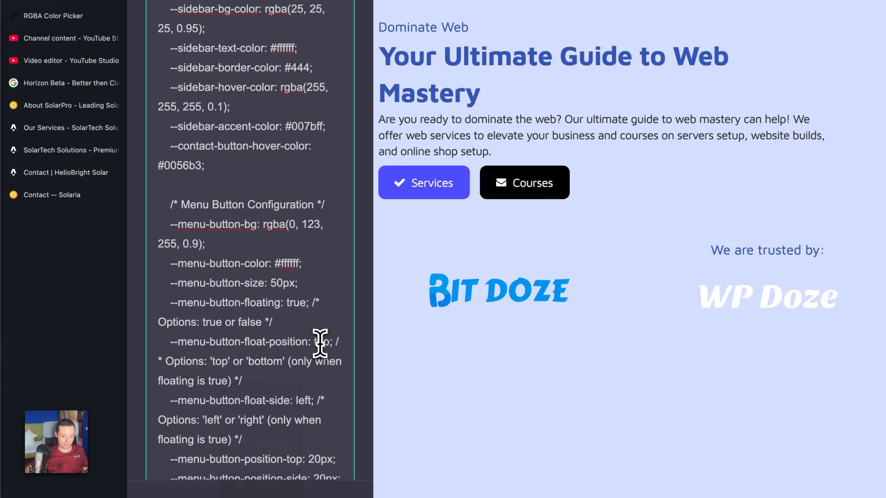
double_click(320, 343)
key("super+v")
scroll(319, 343, "down", 2)
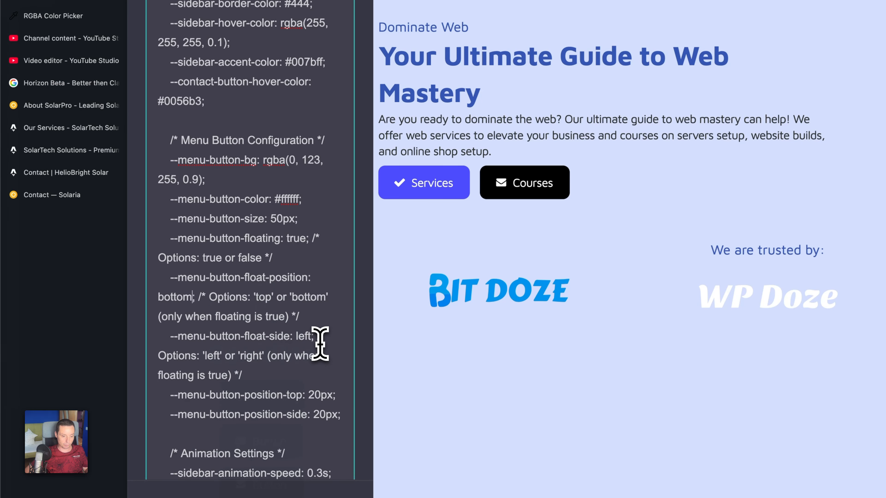
Set --menu-button-float-side to right and finish editing the sidebarmenu embed.
double_click(257, 357)
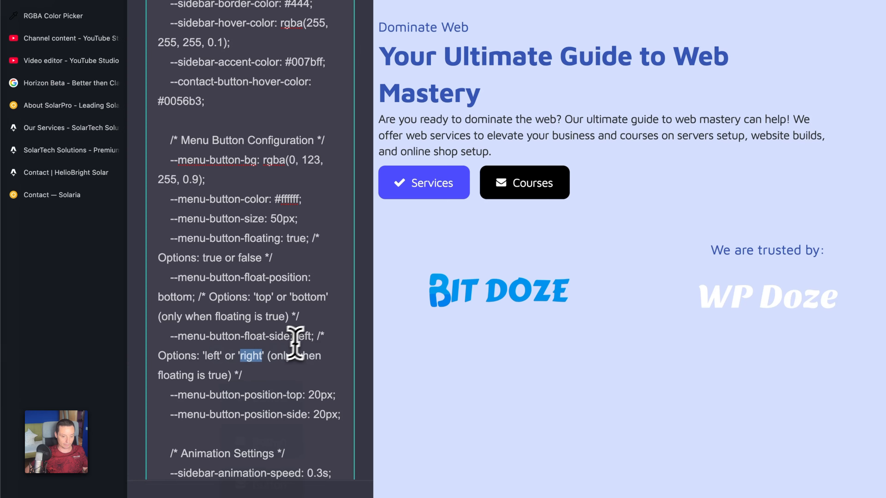
double_click(304, 337)
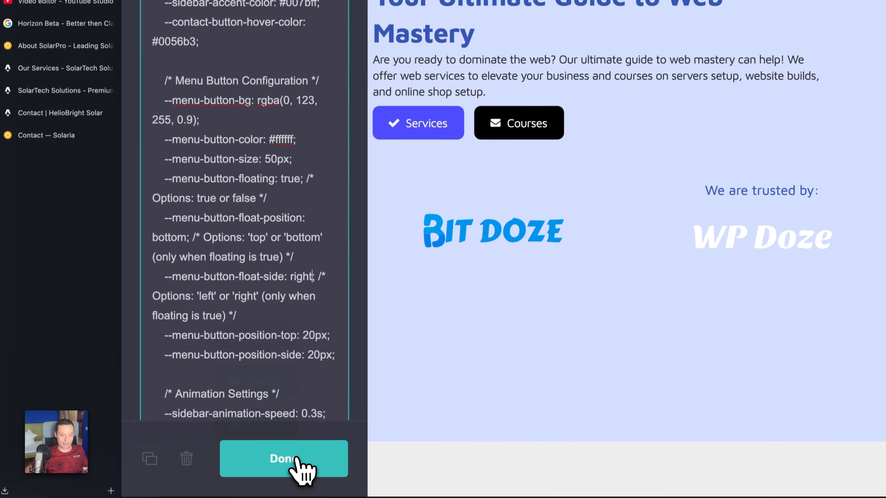
left_click(299, 463)
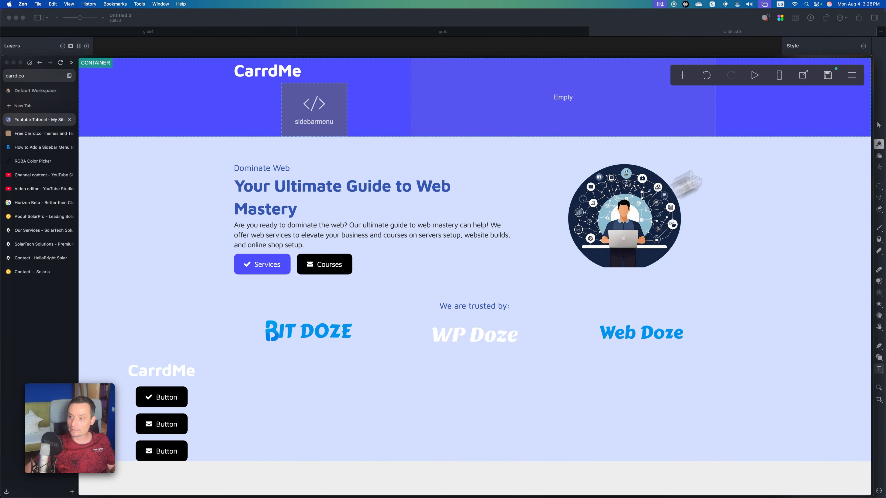
Publish the site changes to the .carrd.co URL and open the live site.
left_click(834, 79)
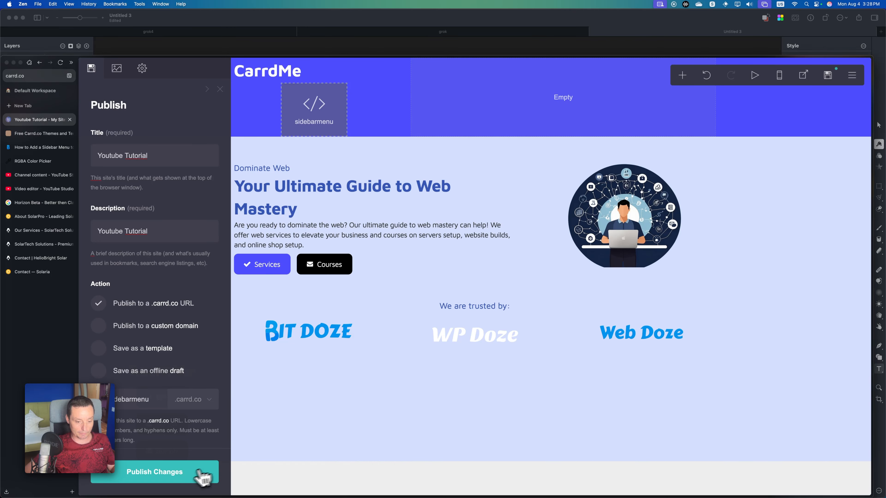
left_click(181, 477)
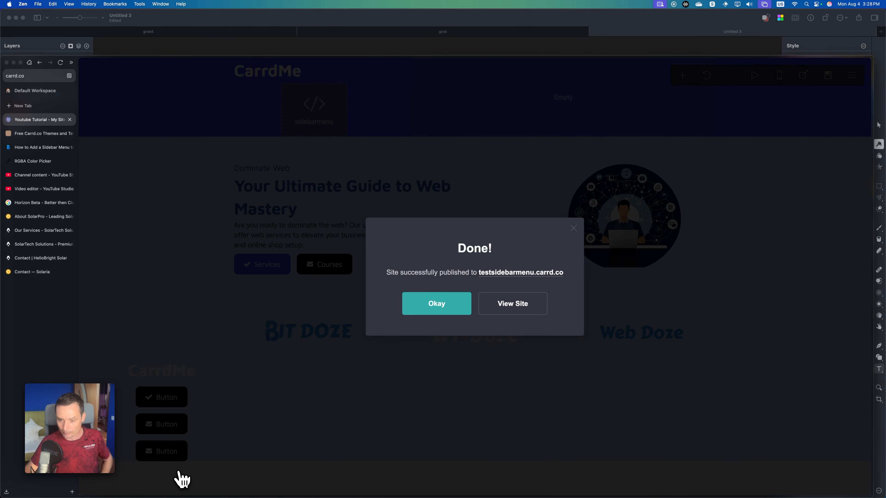
left_click(514, 313)
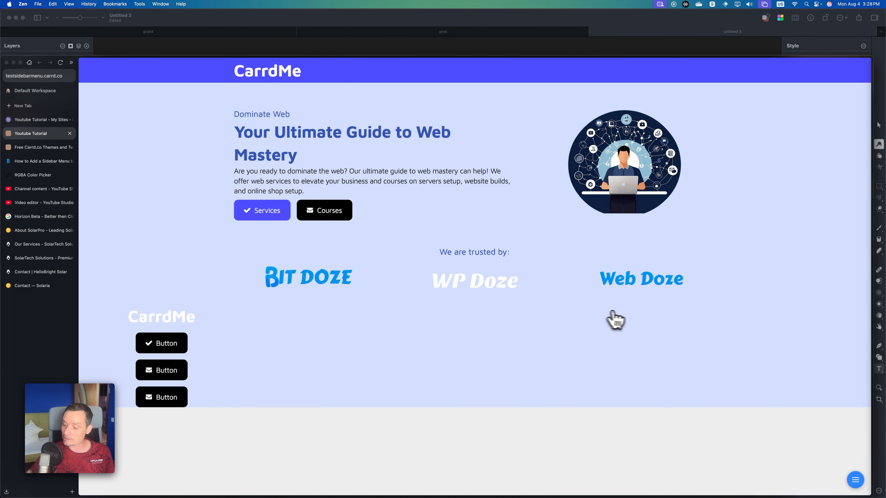
Test opening and closing the sidebar menu on the live site, and return to the Carrd editor.
left_click(855, 482)
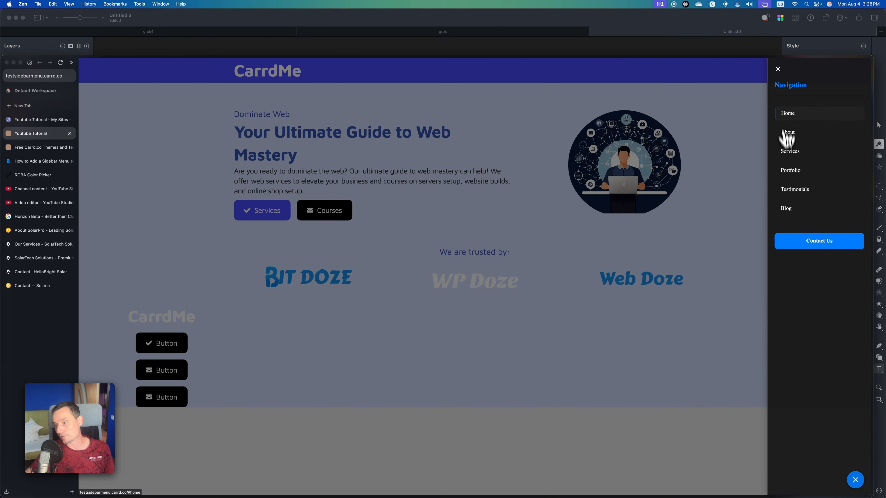
left_click(778, 69)
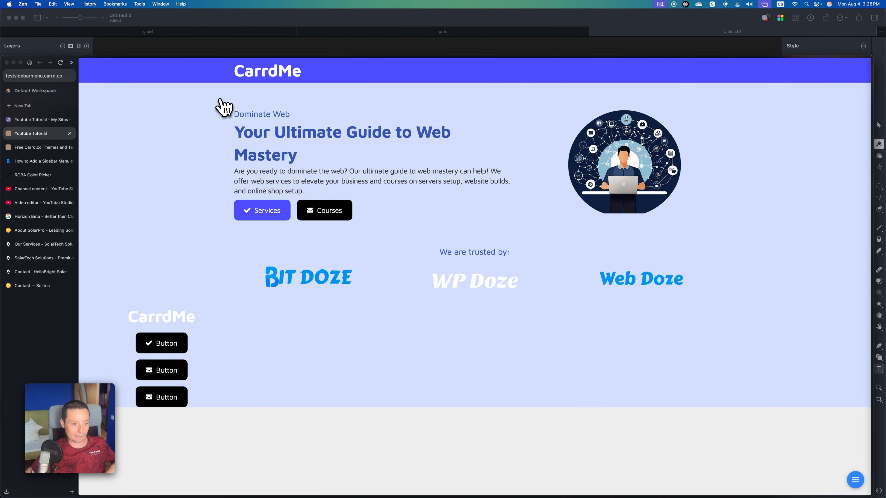
left_click(36, 119)
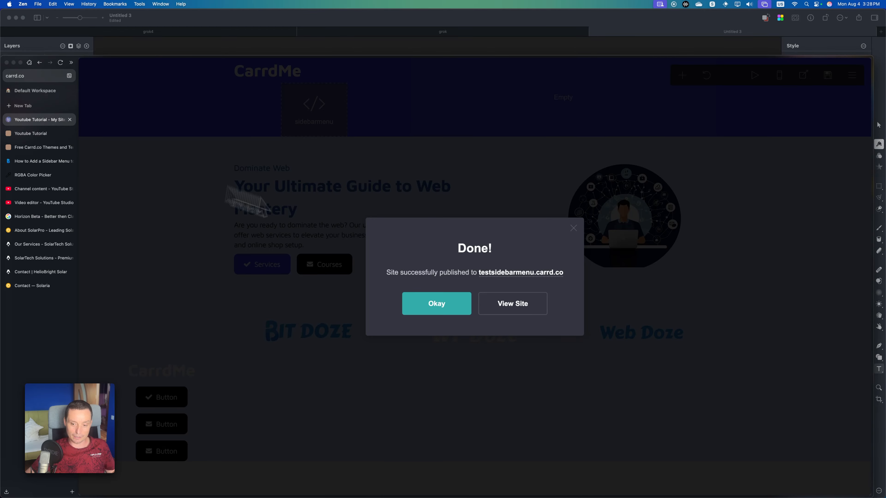
left_click(441, 310)
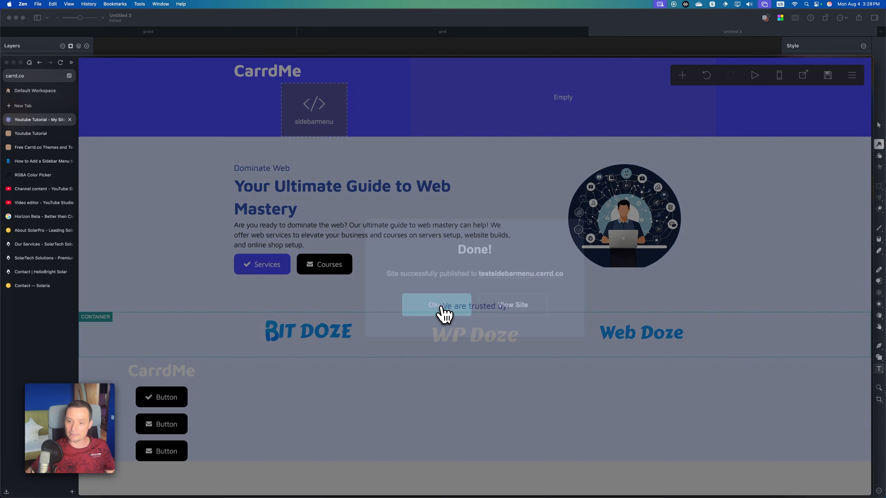
Move the sidebarmenu embed into the empty header column and set --menu-button-floating to false in its code.
left_click_drag(314, 105, 561, 108)
left_click(554, 89)
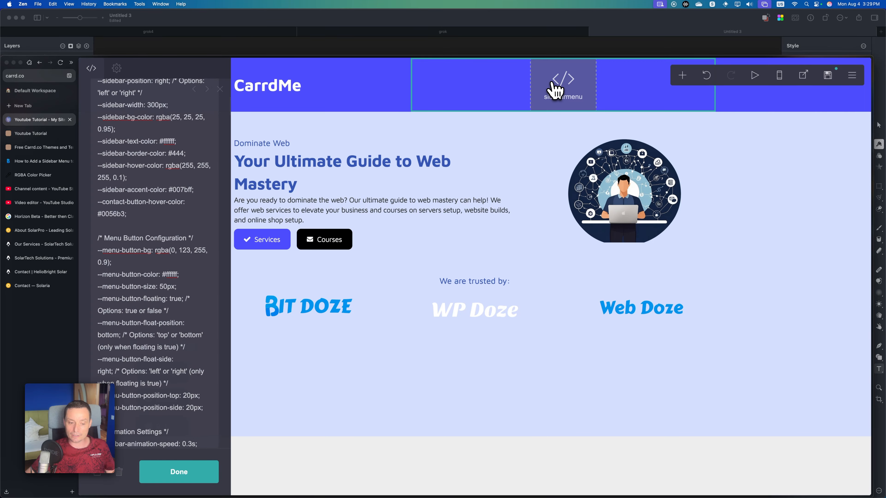
scroll(188, 200, "up", 3)
scroll(187, 200, "up", 2)
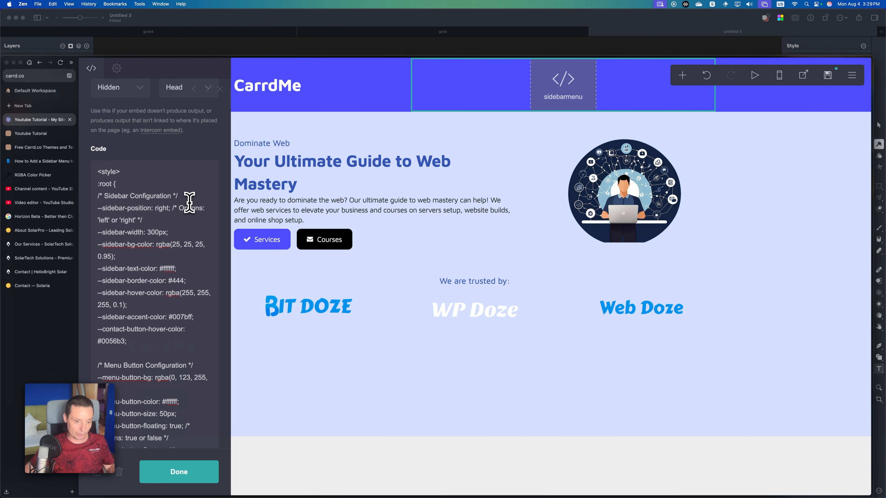
scroll(189, 202, "down", 5)
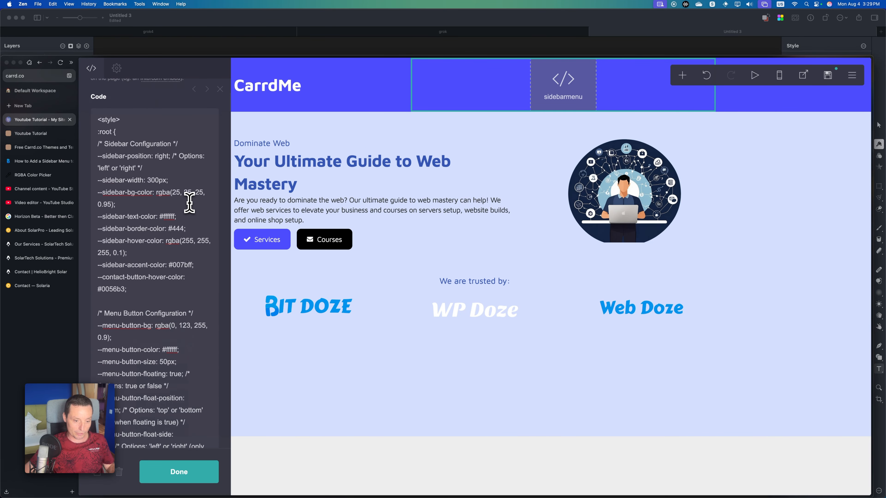
scroll(189, 202, "down", 2)
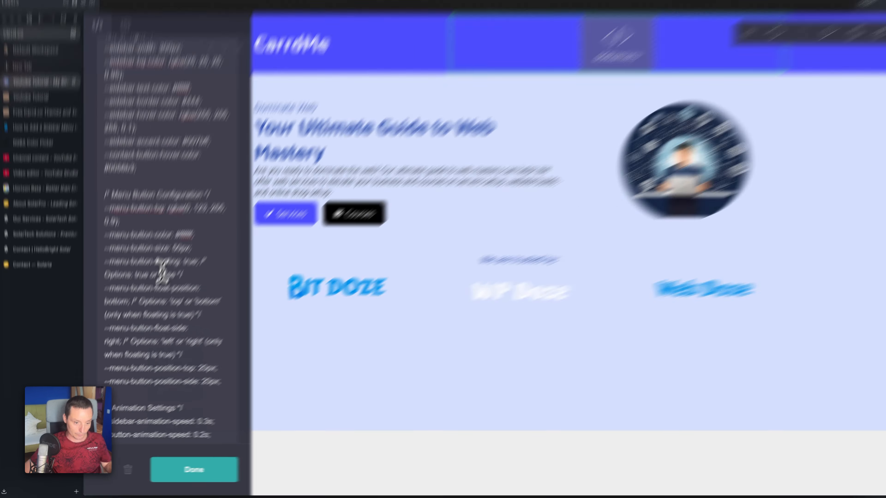
double_click(153, 294)
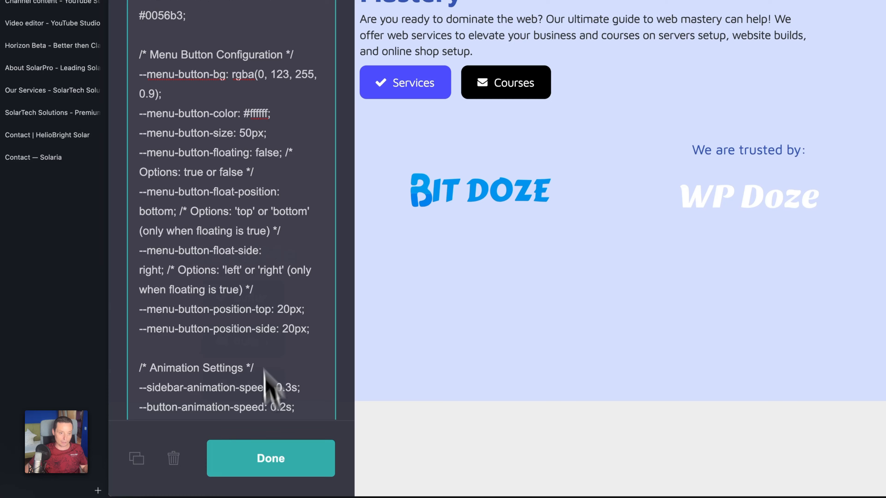
Change the sidebarmenu embed's style to Inline and finish editing it.
scroll(262, 349, "up", 15)
left_click(193, 164)
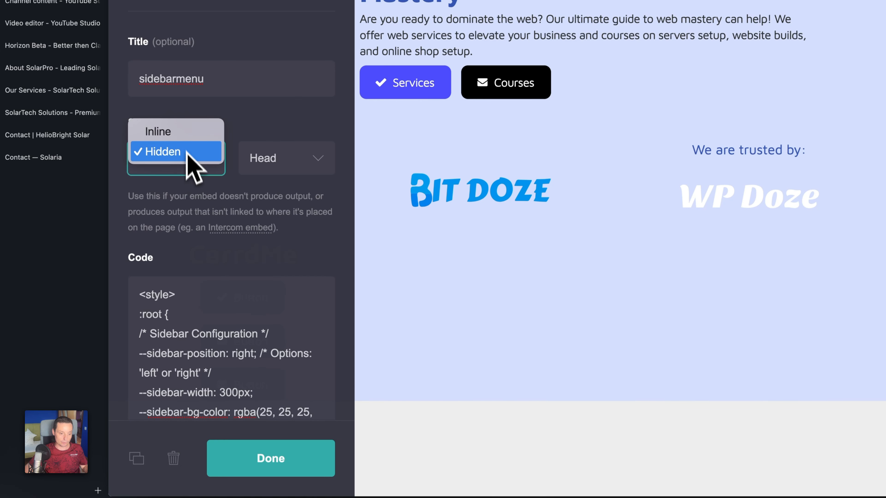
left_click(185, 139)
scroll(290, 222, "down", 10)
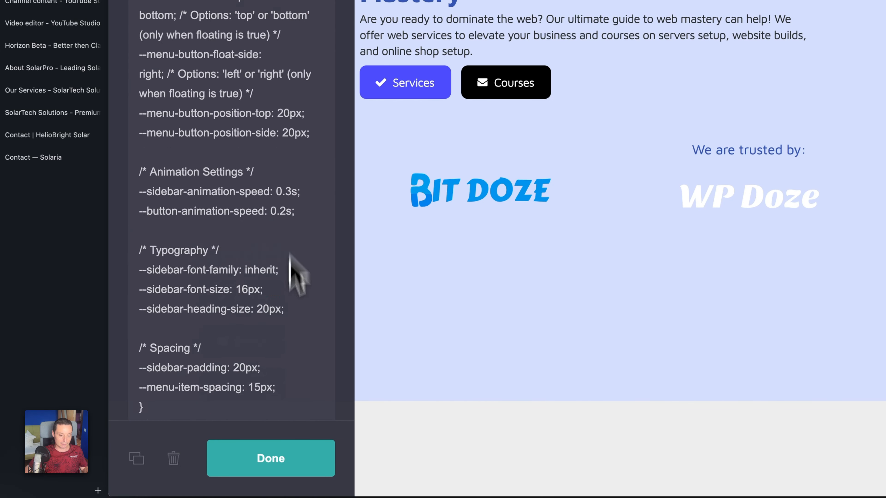
left_click(283, 465)
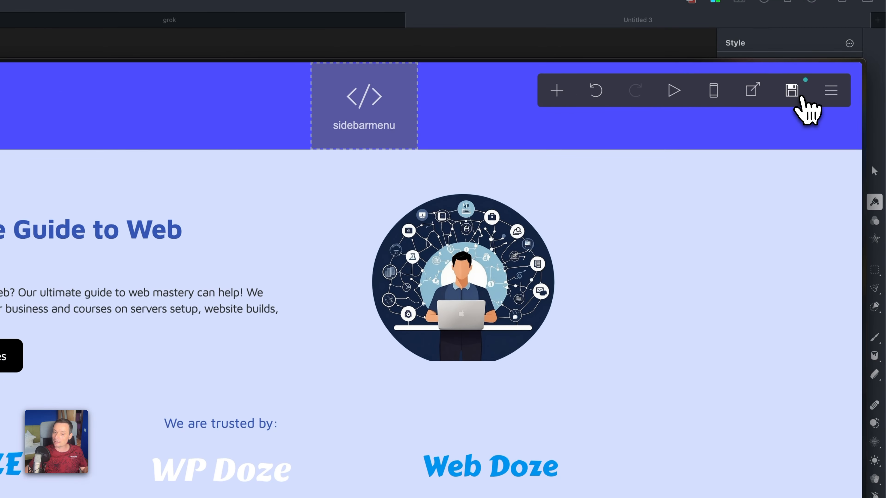
Publish the changes, view the live site and open the sidebar menu from its header button.
left_click(801, 100)
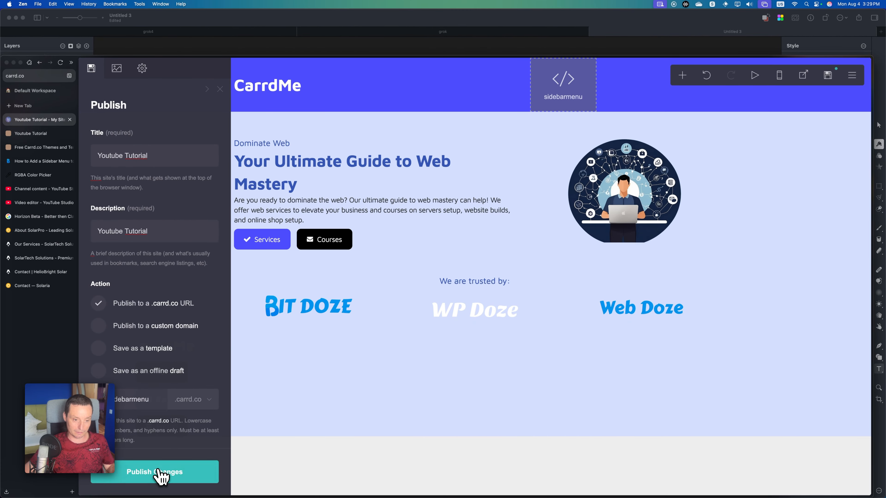
left_click(0, 497)
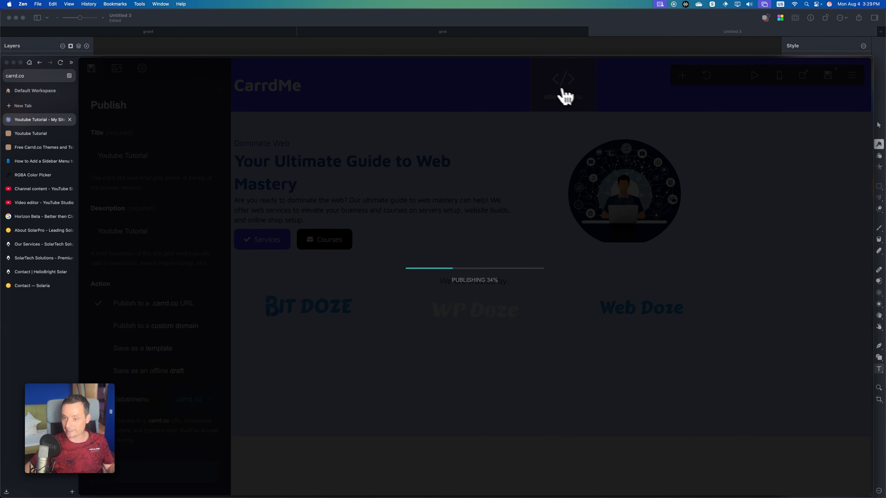
left_click(524, 311)
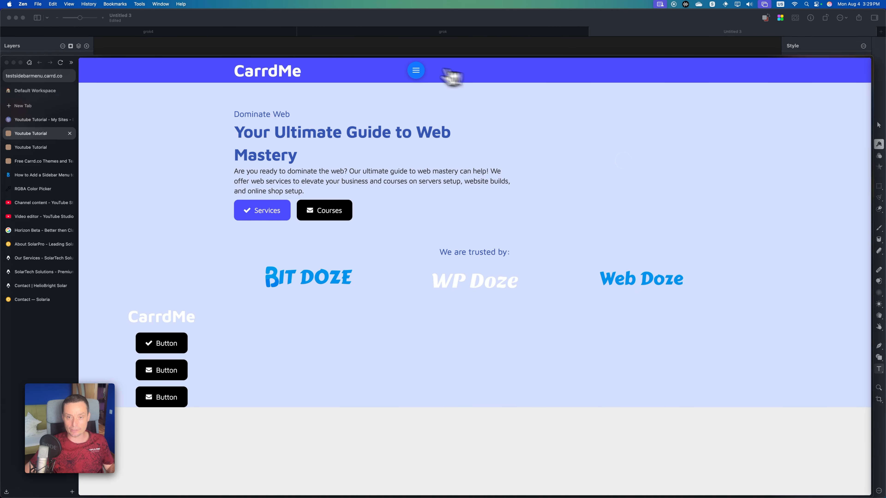
left_click(416, 70)
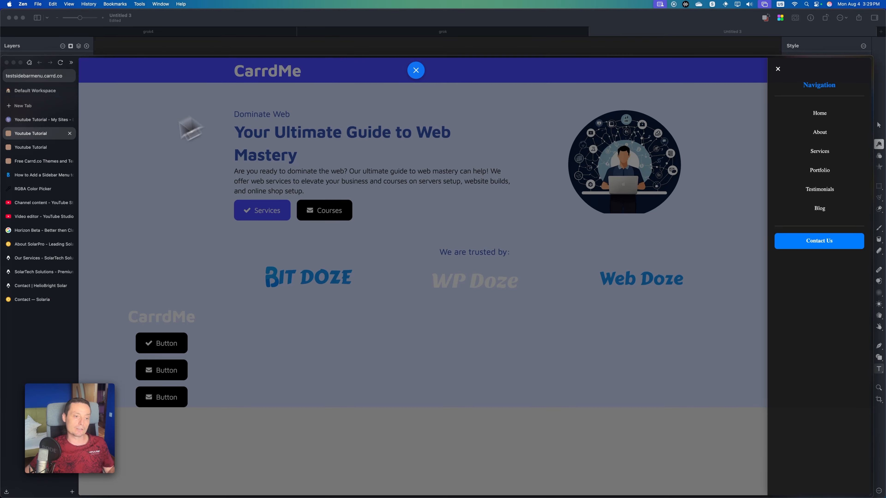
View the RGBA Color Picker page, then return to the Carrd editor and dismiss the publish confirmation.
left_click(49, 196)
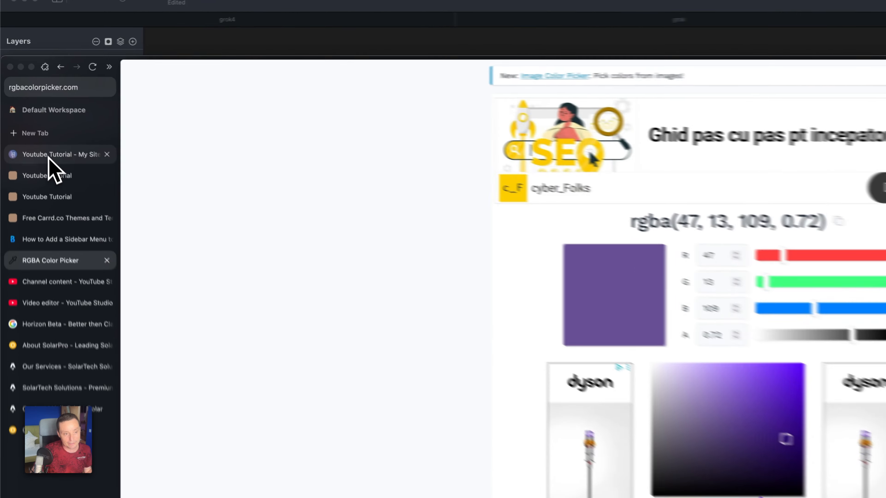
left_click(28, 120)
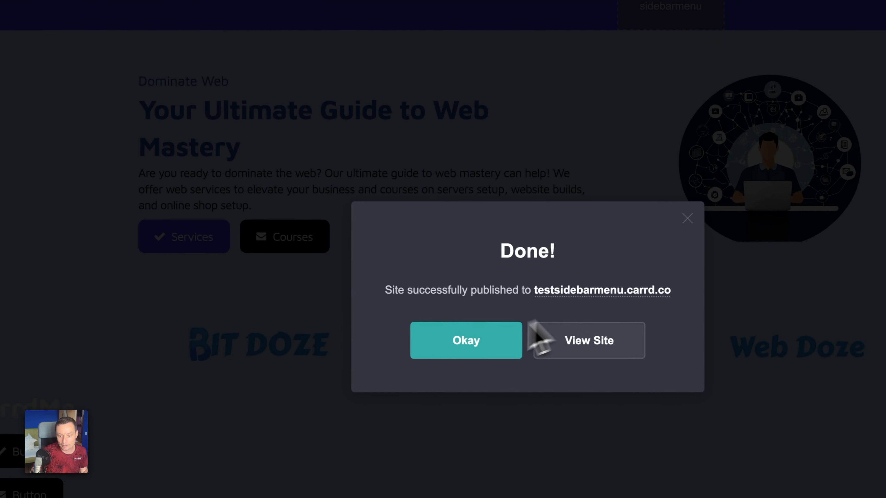
left_click(476, 354)
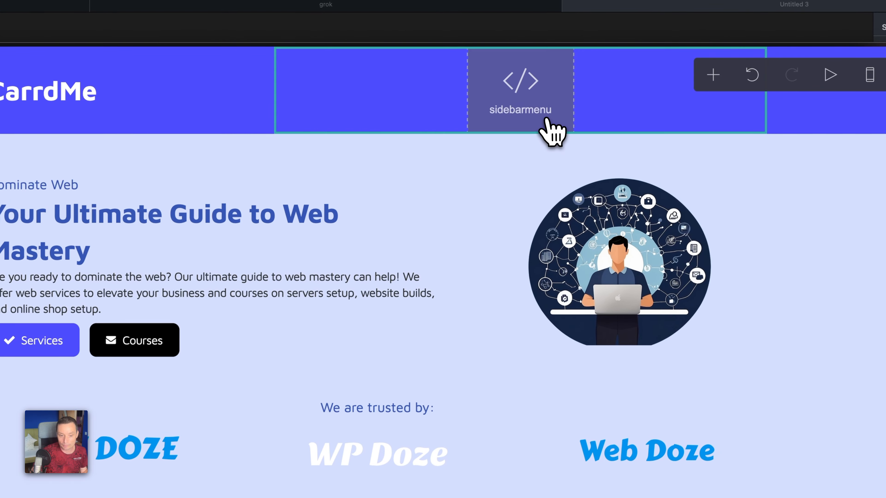
Set --sidebar-bg-color to rgba(47, 13, 109, 0.72) in the sidebarmenu embed's code.
left_click(547, 120)
scroll(251, 227, "up", 10)
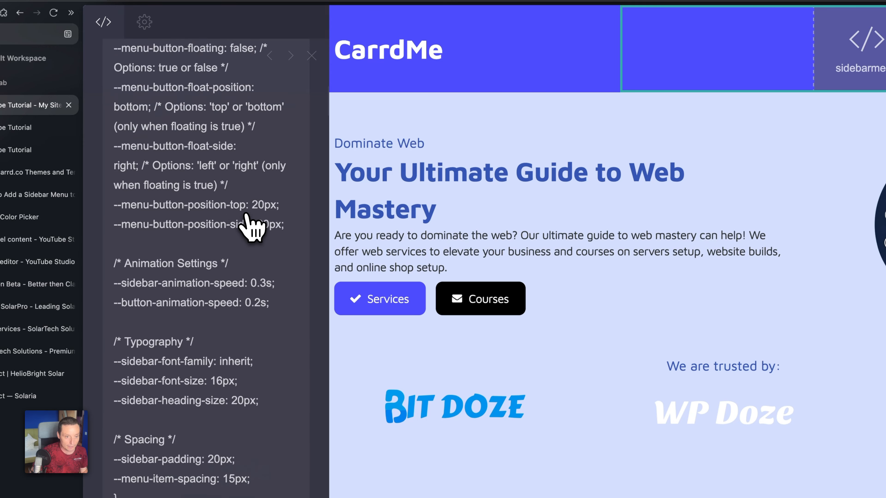
scroll(251, 229, "up", 5)
scroll(252, 228, "down", 5)
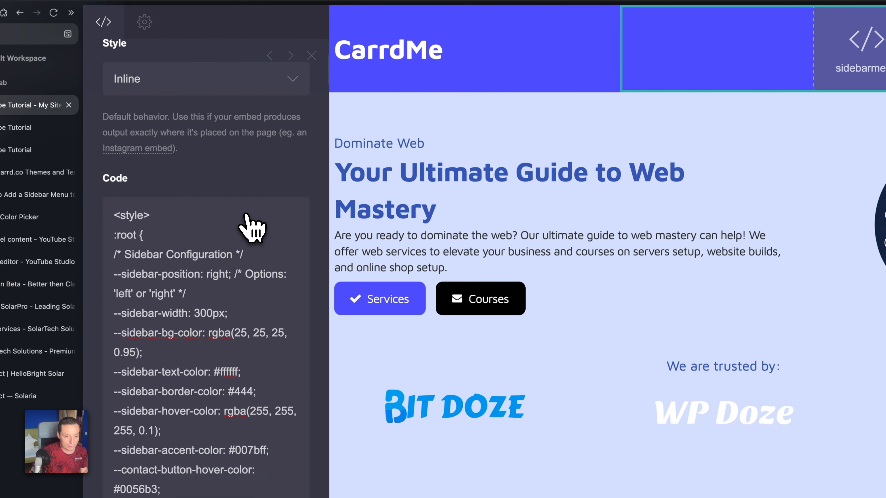
scroll(247, 220, "down", 1)
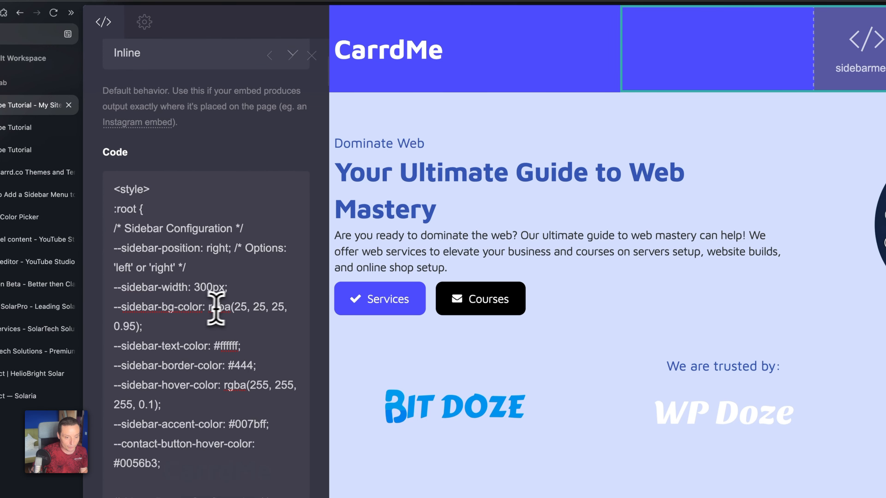
left_click_drag(208, 307, 150, 327)
type("rgba(47, 13, 109, 0.72)")
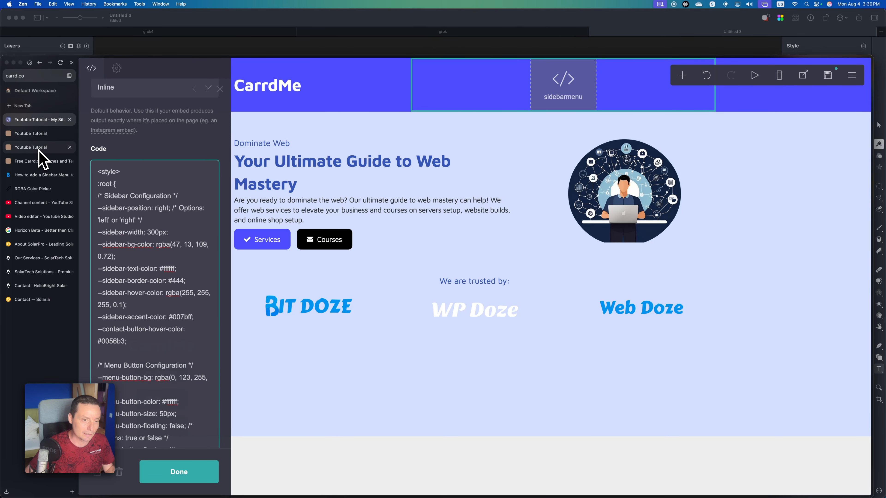
Replace the RGBA Color Picker page with Google and search for "red collor css".
left_click(41, 190)
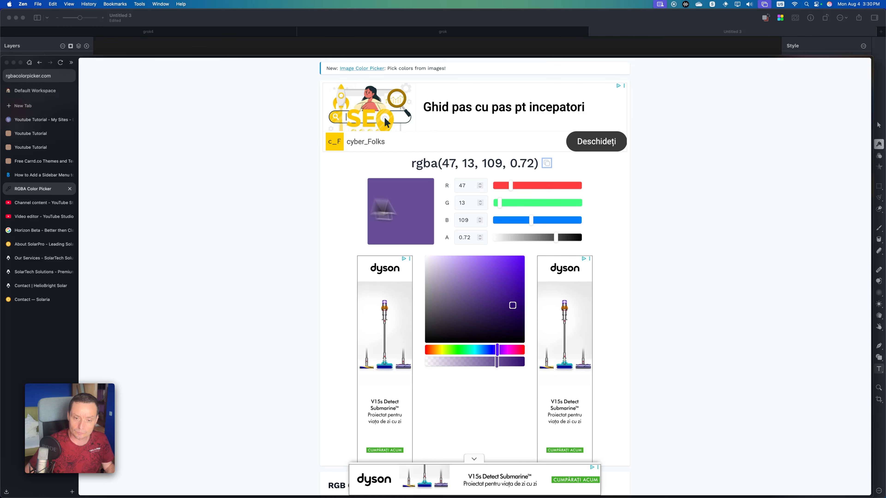
scroll(387, 210, "down", 1)
scroll(457, 209, "up", 1)
left_click(34, 76)
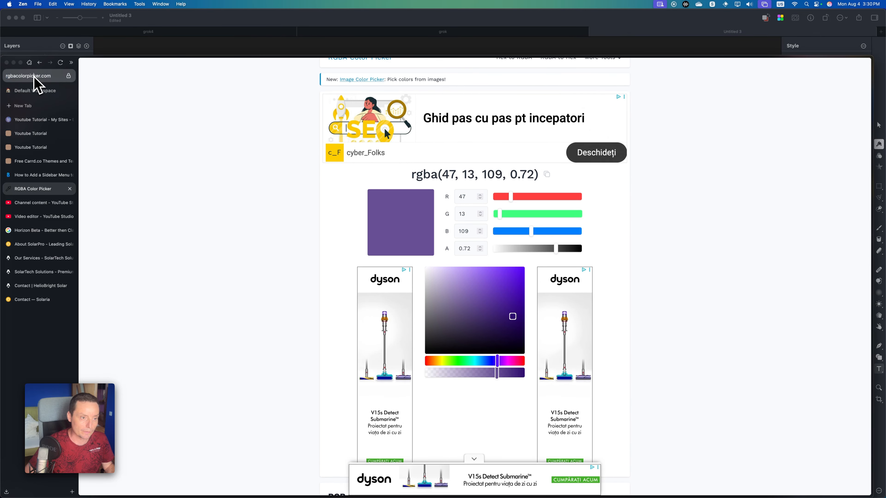
type("google.com/")
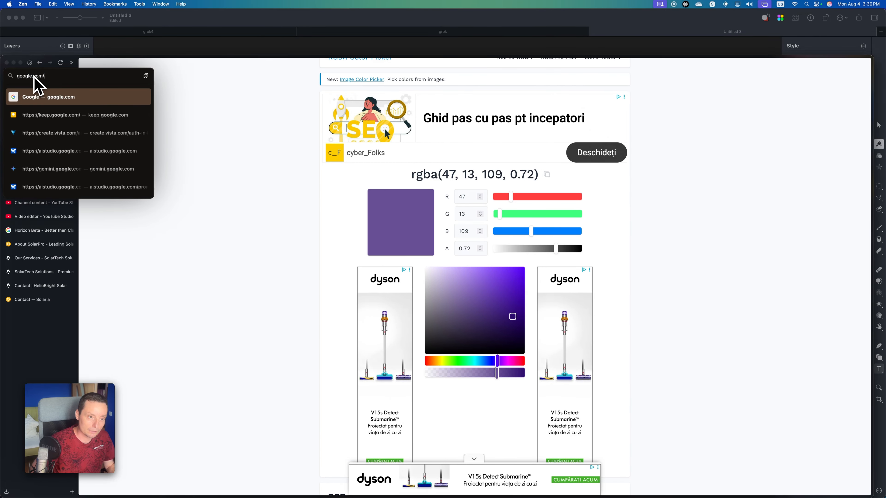
key("Return")
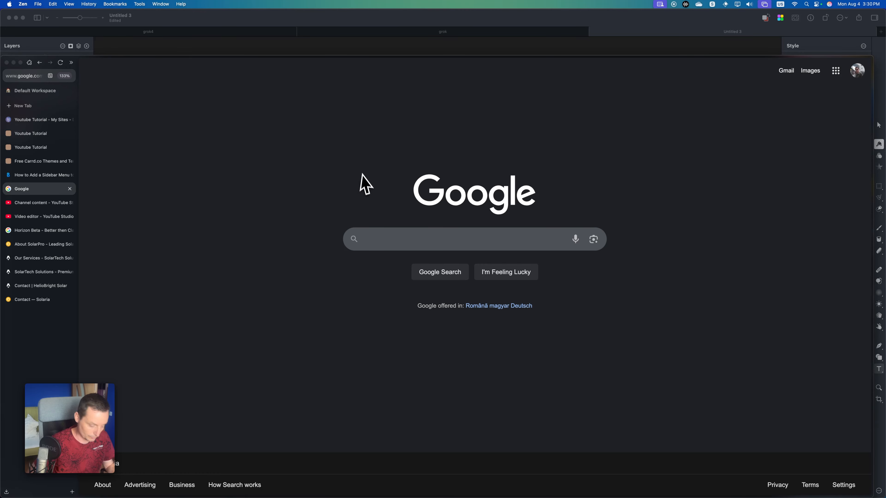
type("red collor")
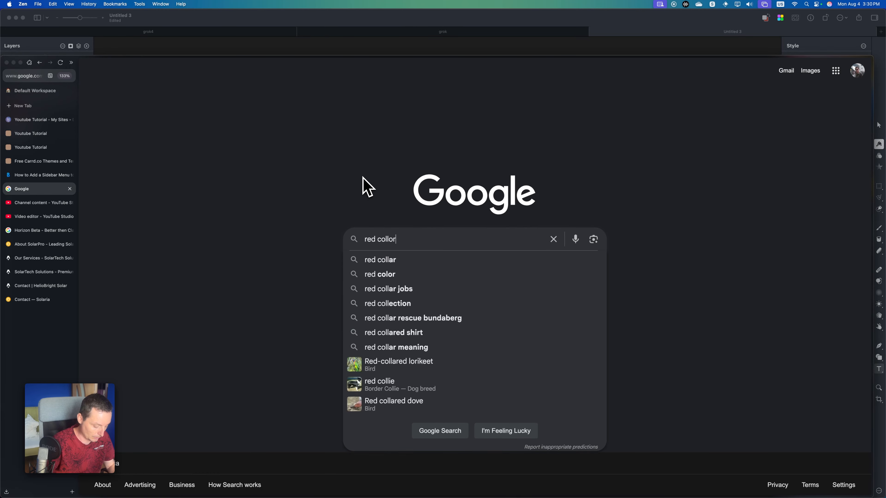
type(" css")
key("Return")
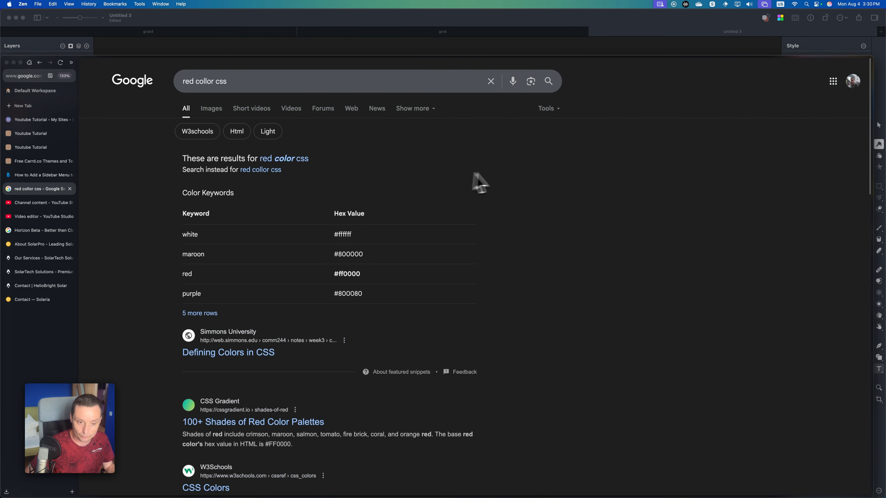
Open the CSS Gradient page on shades of red from the results and copy the Youtube Red color value.
scroll(430, 210, "down", 5)
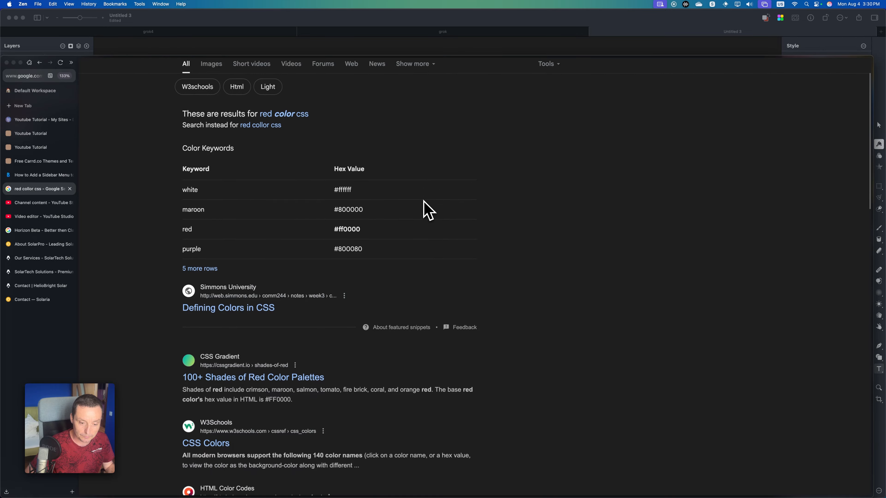
left_click(282, 295)
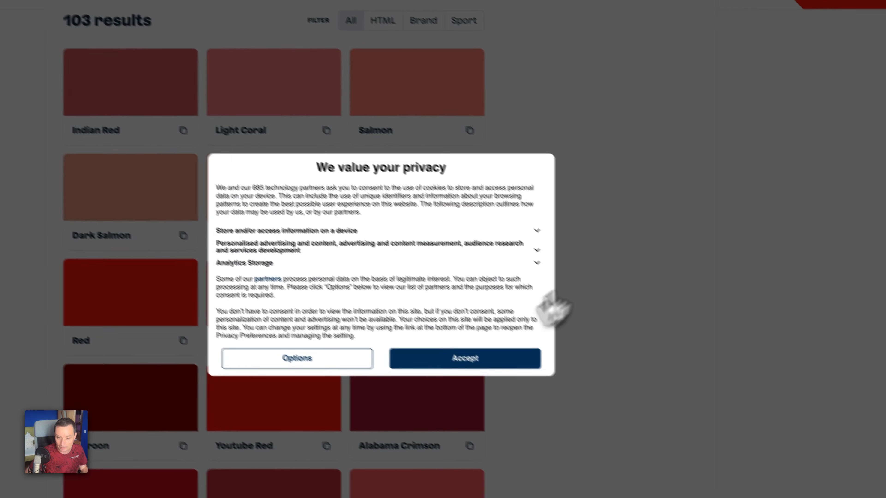
left_click(531, 400)
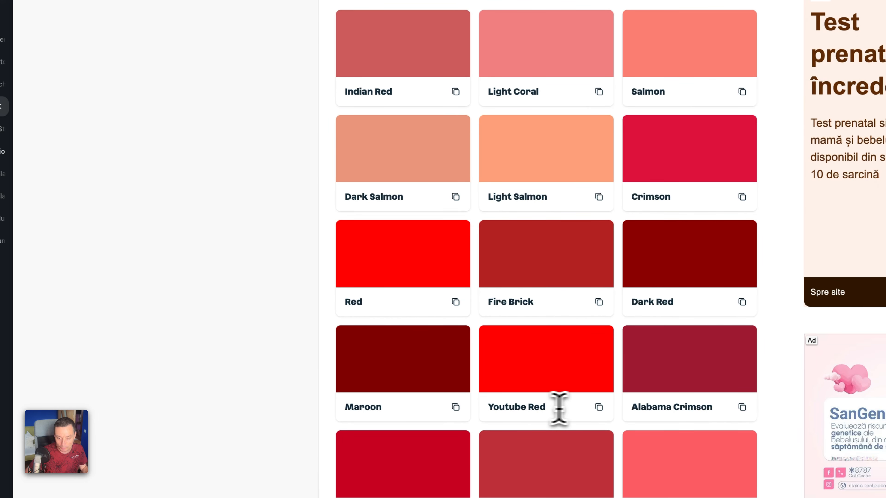
left_click(605, 407)
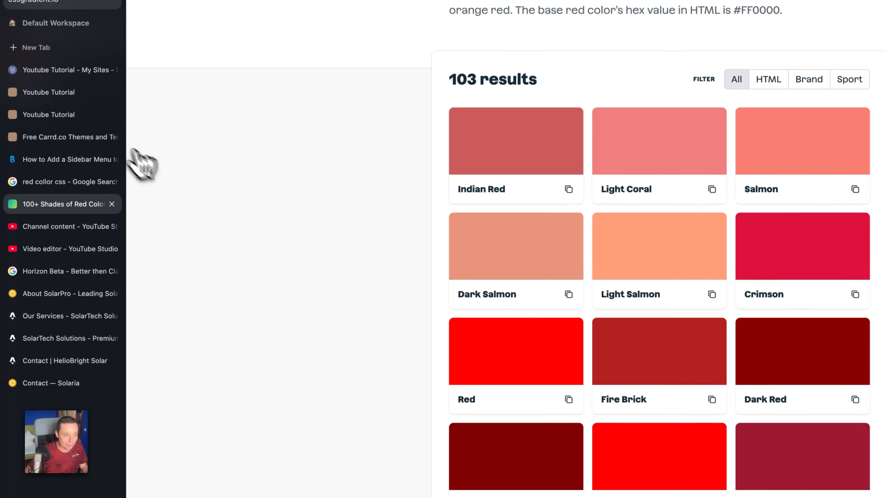
Return to the Carrd editor, set --sidebar-accent-color to #FF0000 in the embed code and finish editing.
left_click(44, 72)
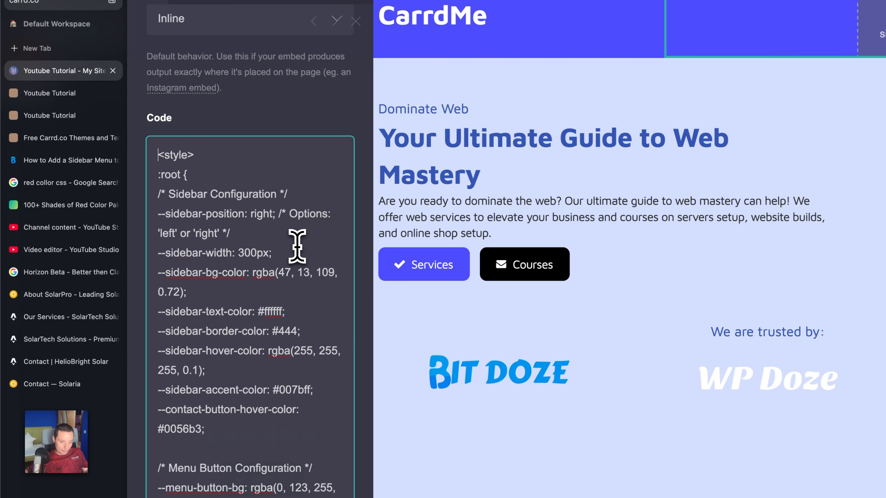
scroll(295, 246, "down", 3)
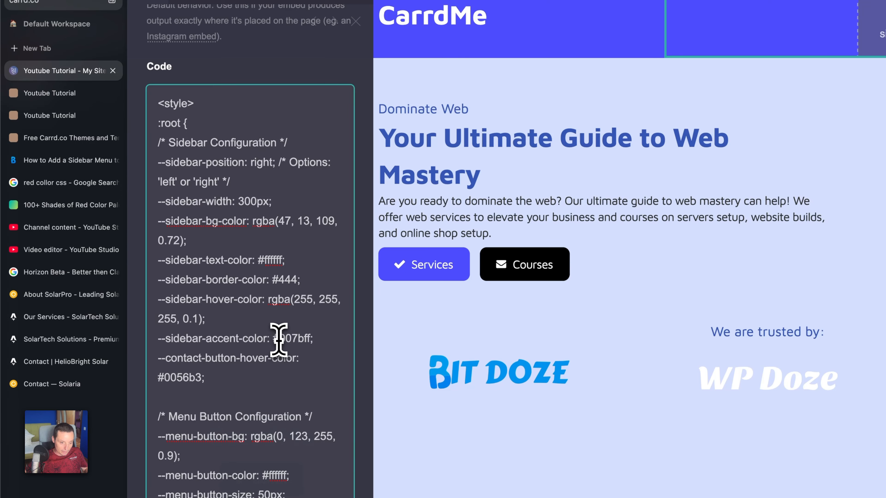
left_click_drag(273, 339, 308, 338)
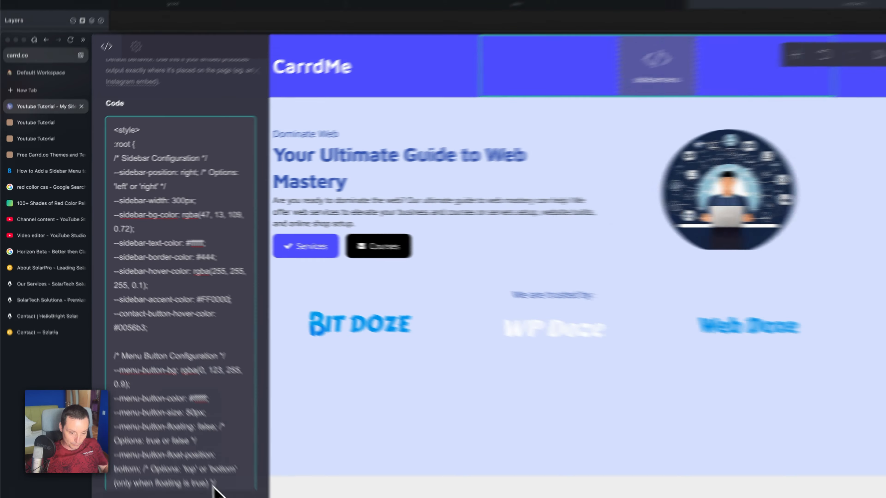
left_click(178, 474)
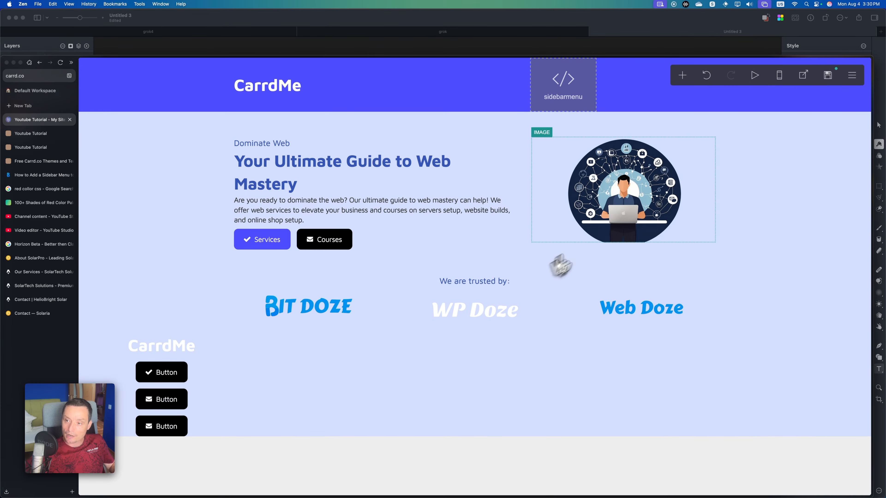
Publish the changes to the .carrd.co URL and test opening and closing the sidebar menu on the live site.
left_click(829, 77)
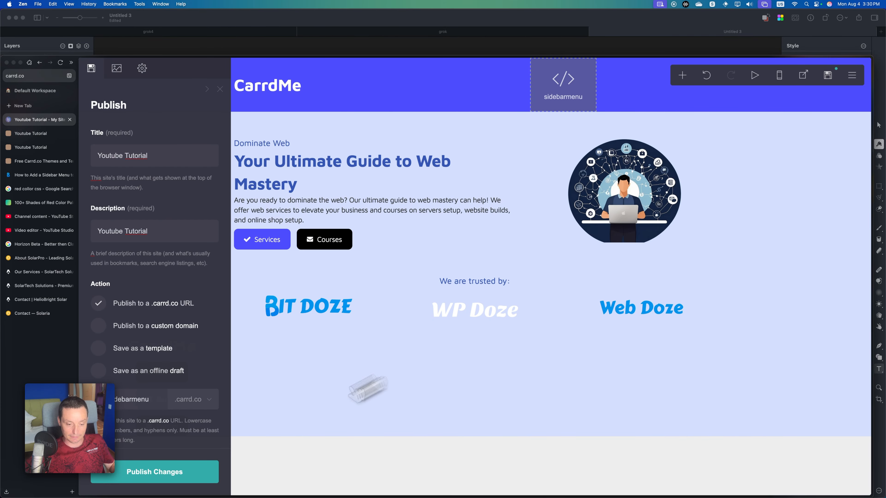
left_click(188, 472)
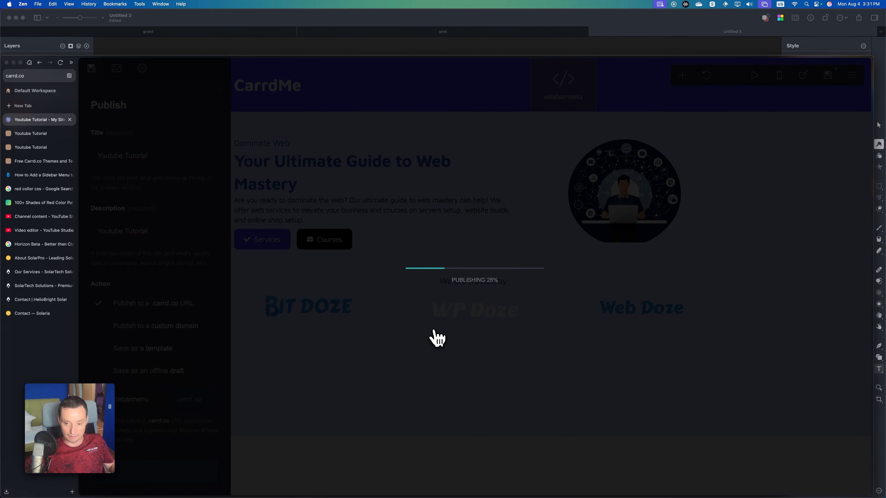
left_click(511, 307)
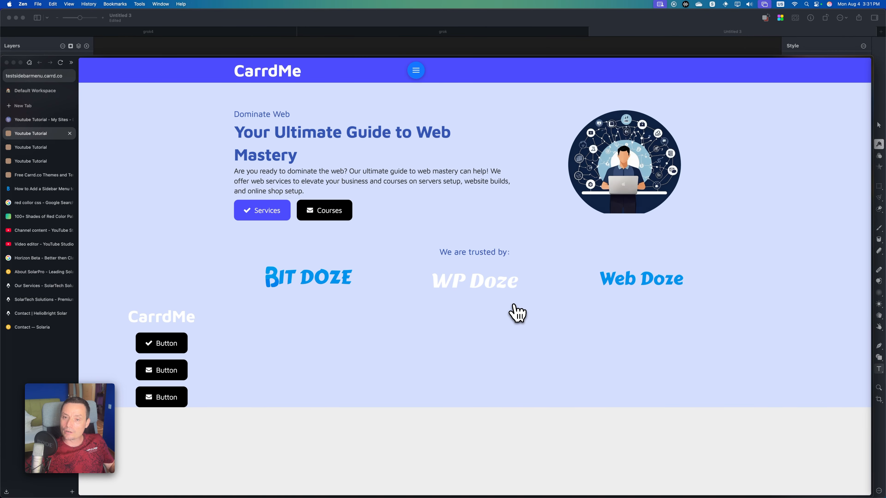
left_click(418, 74)
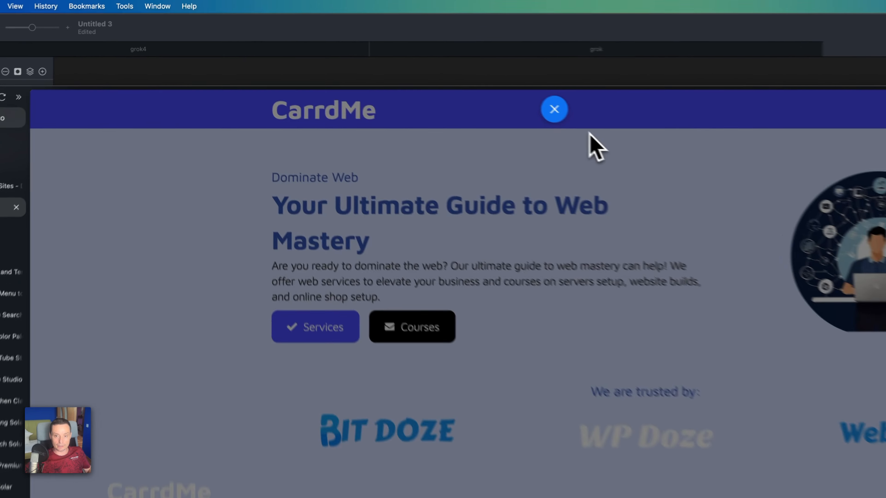
left_click(417, 71)
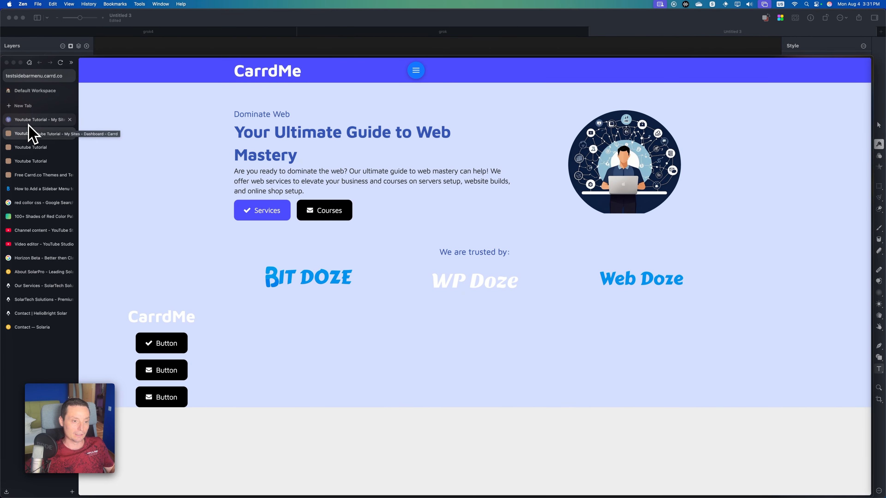
Back in the Carrd editor, dismiss the publish confirmation and set --contact-button-hover-color to #FF0000 in the sidebarmenu code.
left_click(30, 133)
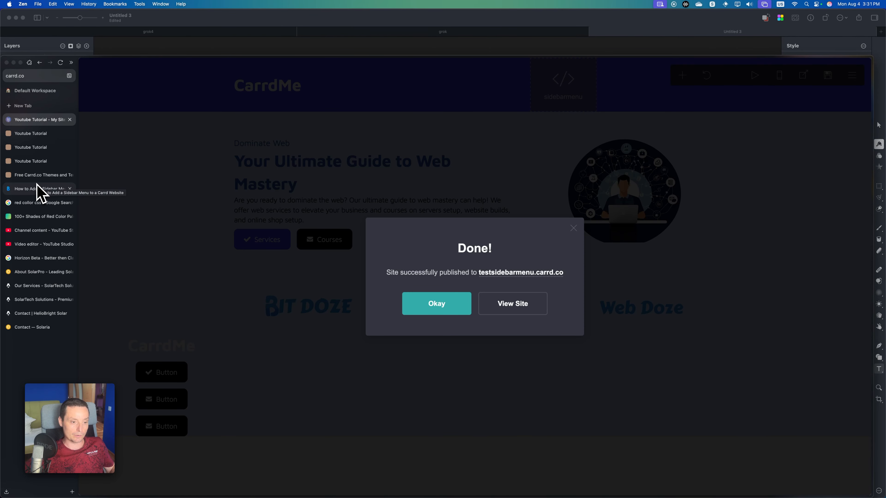
left_click(37, 188)
left_click(31, 124)
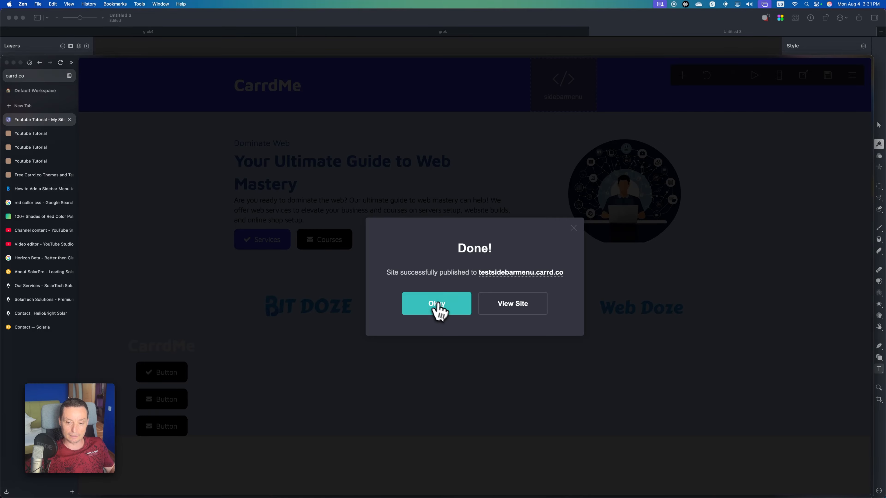
left_click(437, 304)
left_click(574, 89)
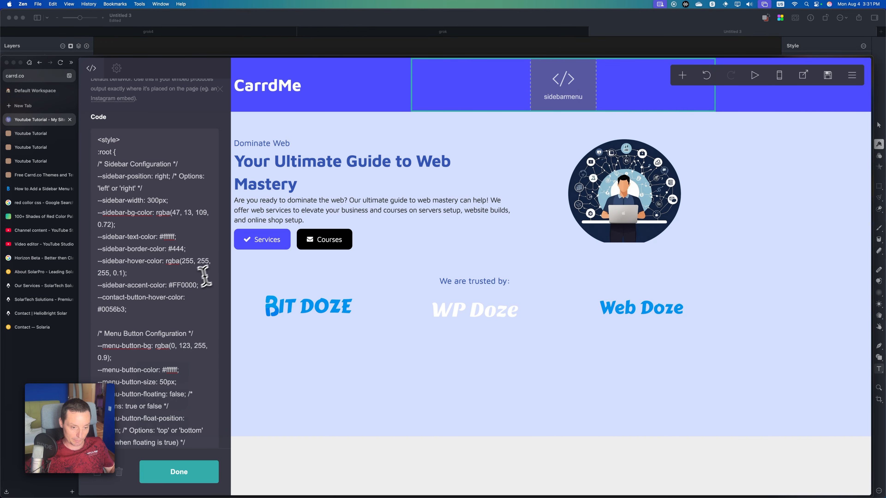
left_click(176, 299)
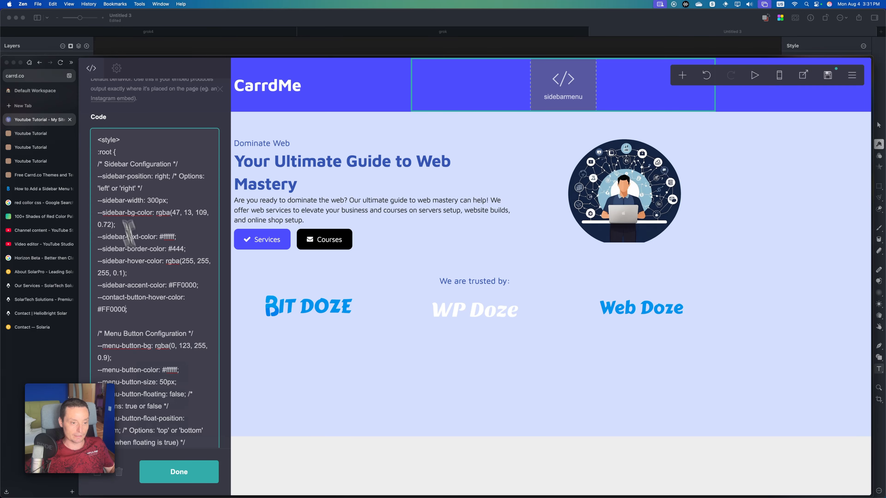
Open the RGBA Color Picker linked in the Bit Doze sidebar menu guide, then pick and copy rgba(254, 0, 131, 0.8).
left_click(32, 190)
scroll(458, 245, "down", 5)
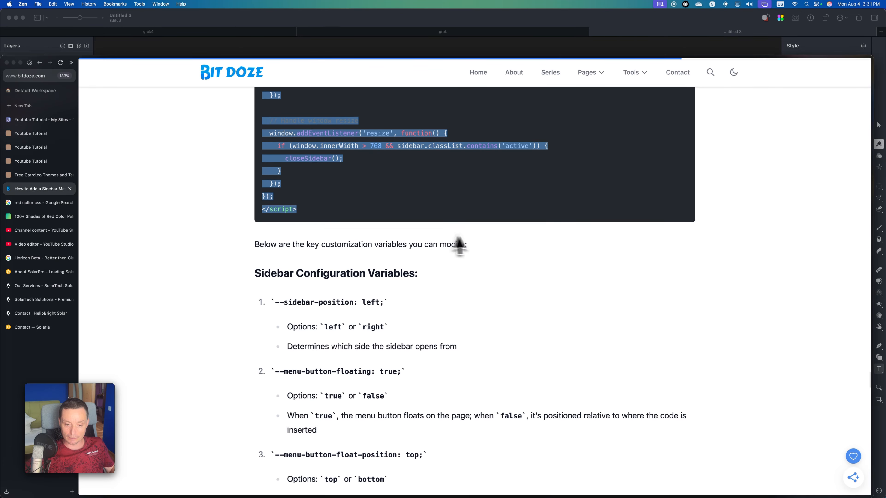
scroll(480, 245, "up", 8)
scroll(481, 241, "down", 15)
scroll(481, 240, "down", 4)
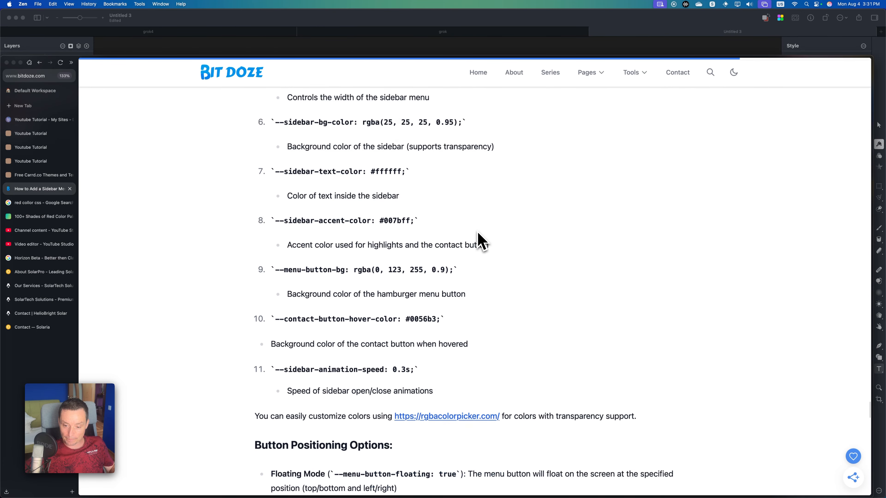
left_click(457, 388)
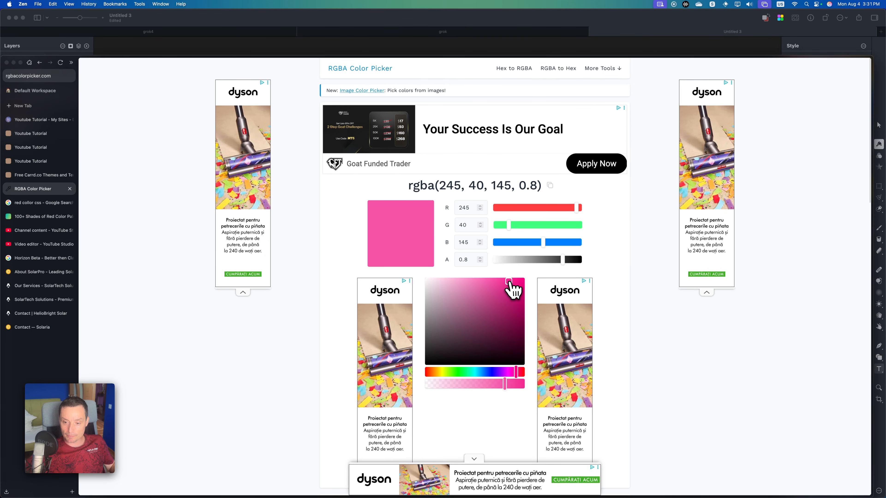
left_click_drag(511, 291, 528, 286)
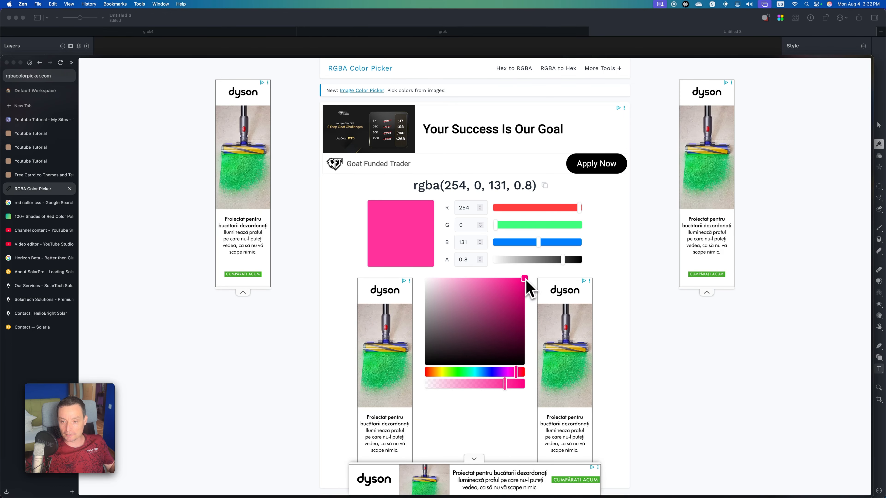
left_click(544, 186)
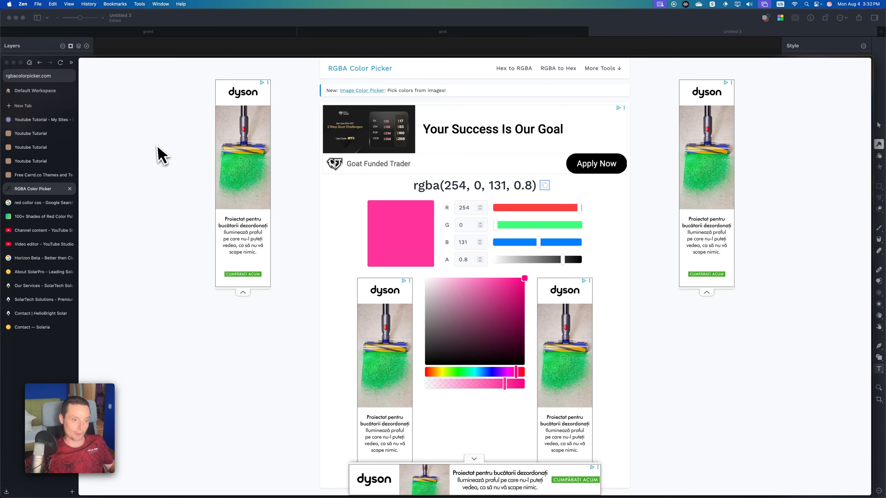
Return to the Carrd editor and set --menu-button-bg to rgba(254, 0, 131, 0.8) in the sidebarmenu code.
left_click(56, 121)
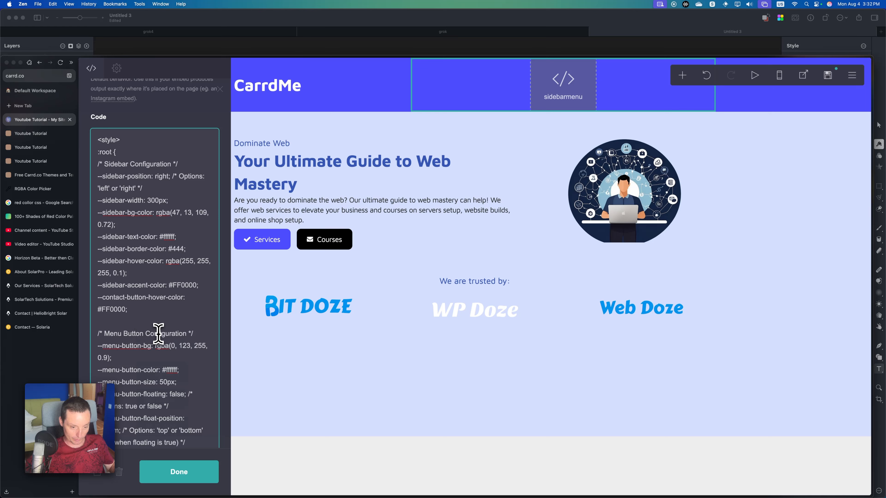
left_click_drag(155, 346, 110, 358)
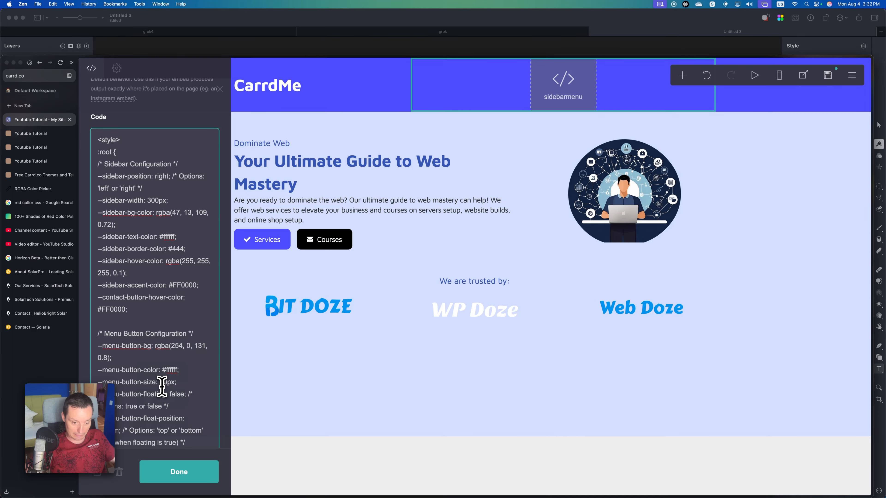
scroll(162, 386, "down", 5)
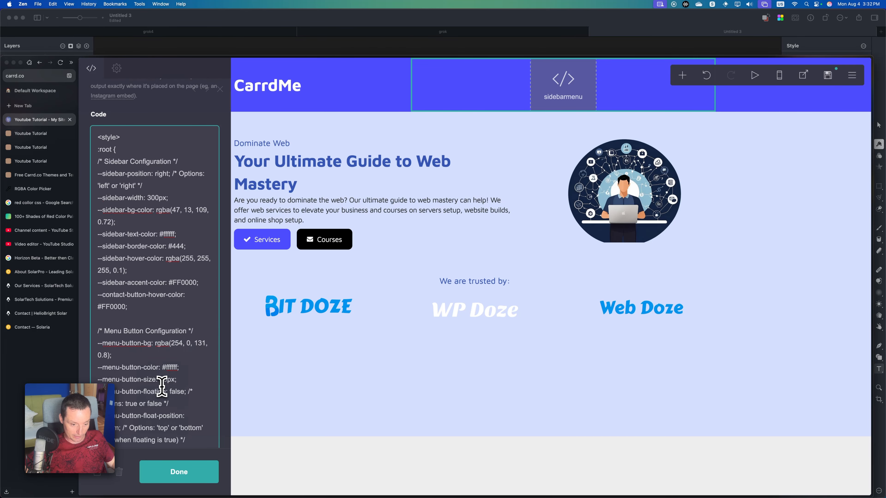
Finish editing the sidebarmenu embed, publish the changes to the .carrd.co URL and view the live site.
left_click(185, 472)
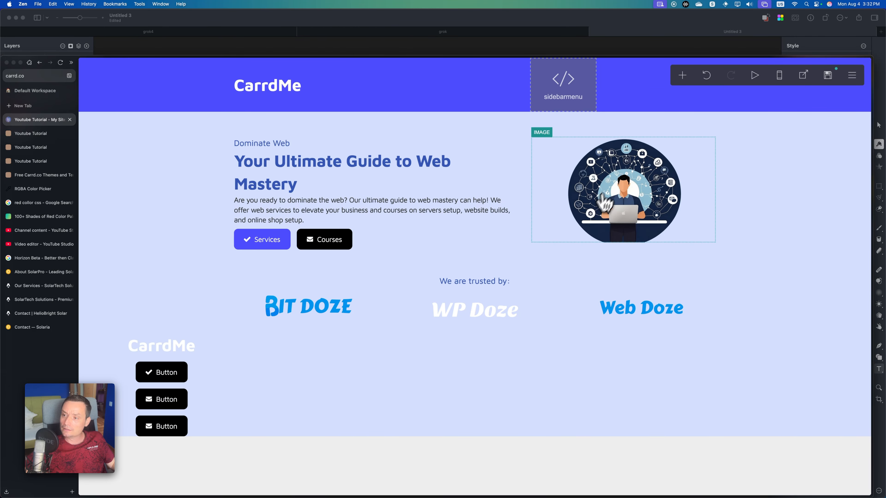
left_click(828, 77)
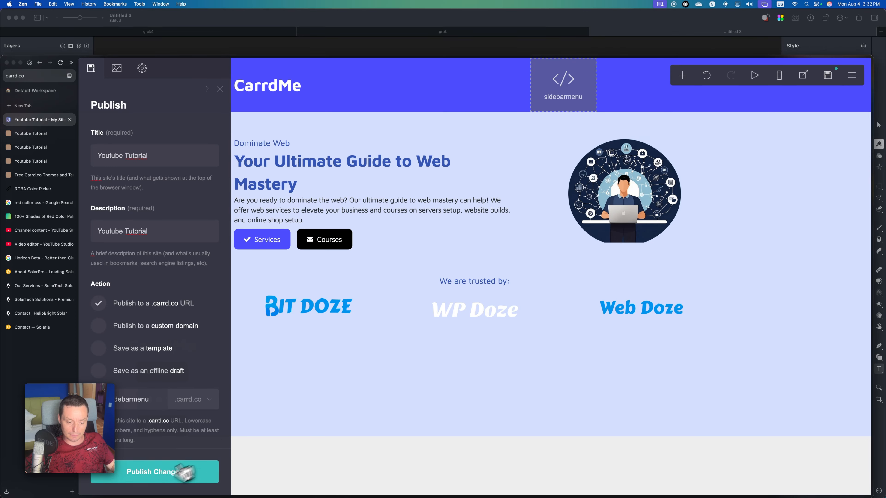
left_click(163, 471)
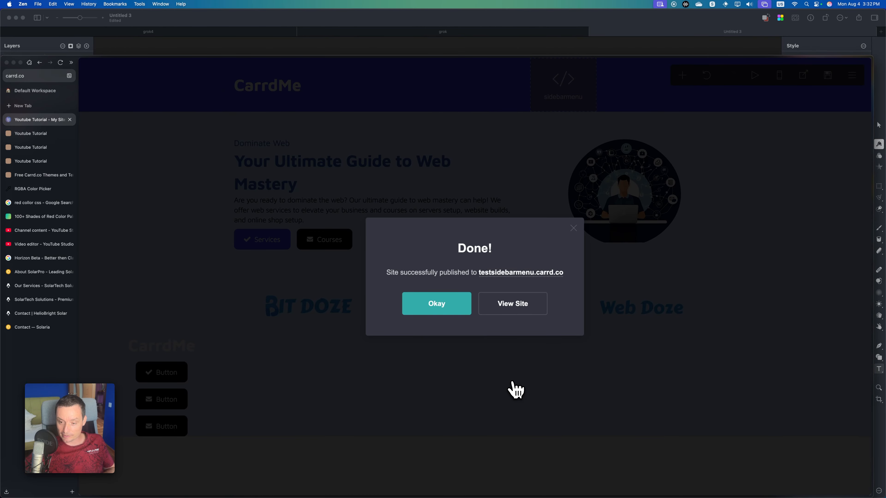
left_click(518, 307)
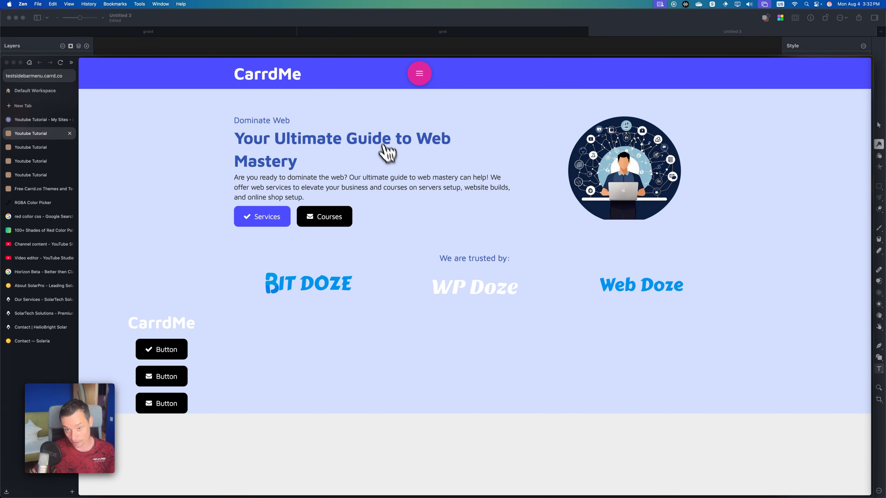
Test the recolored menu button on the live site by opening and closing the sidebar repeatedly.
left_click(423, 78)
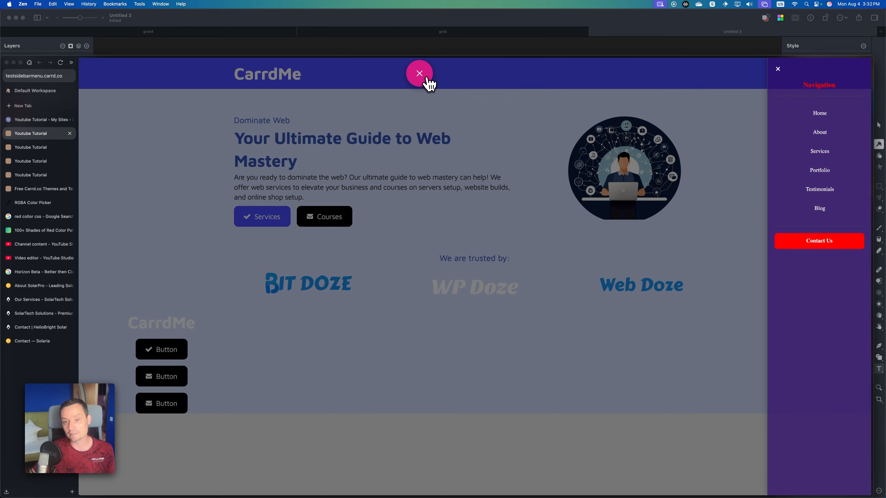
left_click(425, 79)
left_click(420, 81)
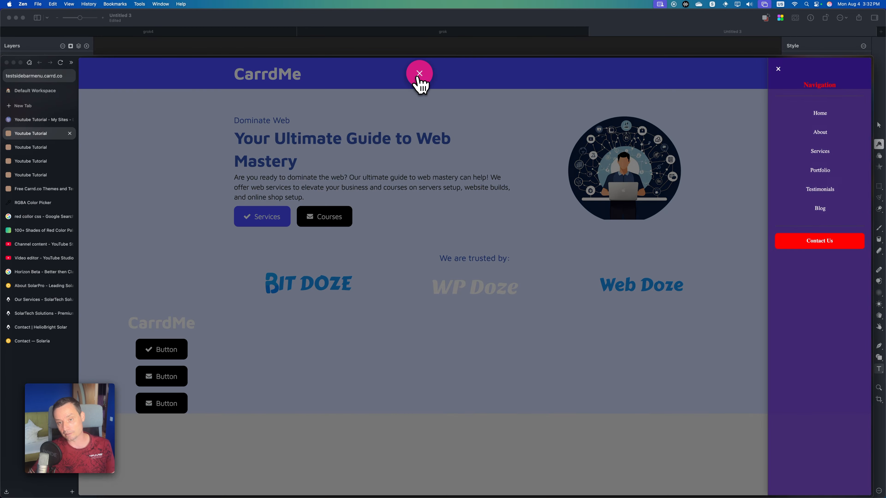
left_click(421, 80)
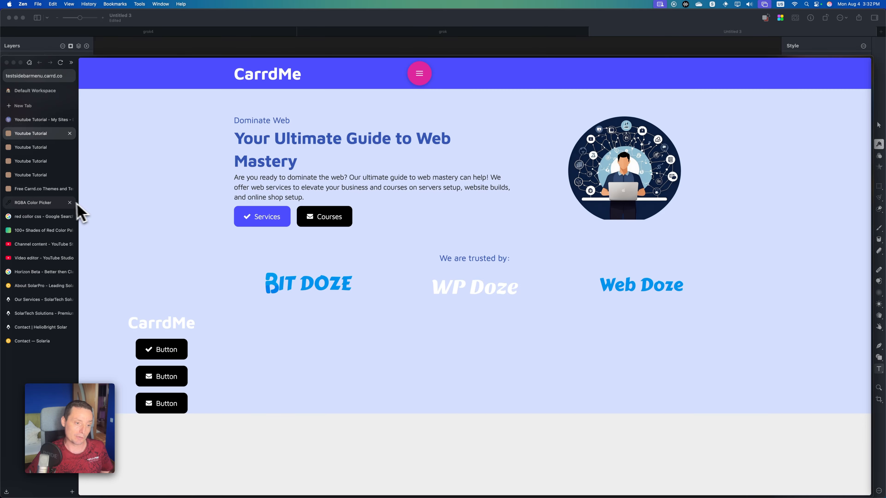
Load chatgpt.com in the RGBA Color Picker's browser tab and log in to the ChatGPT account.
left_click(52, 203)
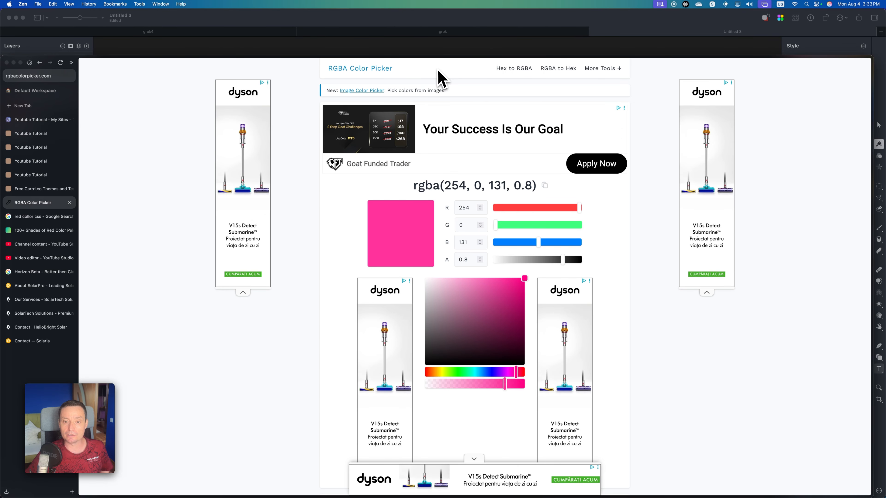
left_click(31, 77)
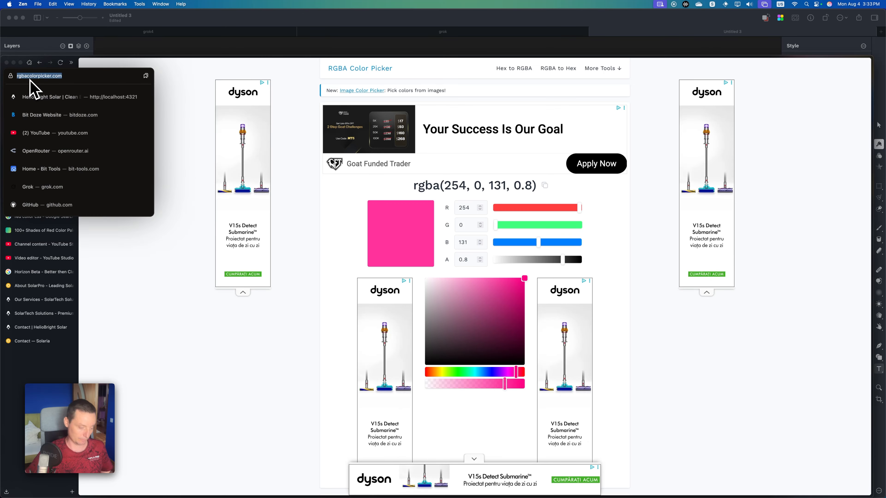
type("chat.")
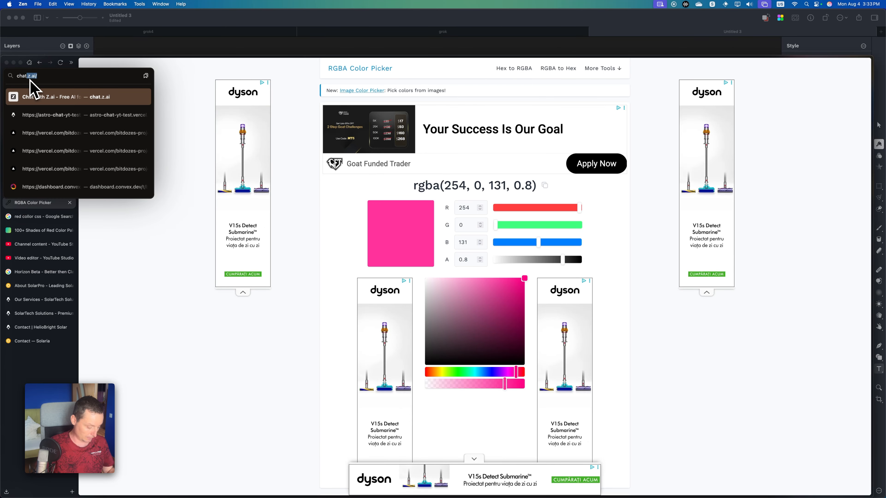
type("gpt")
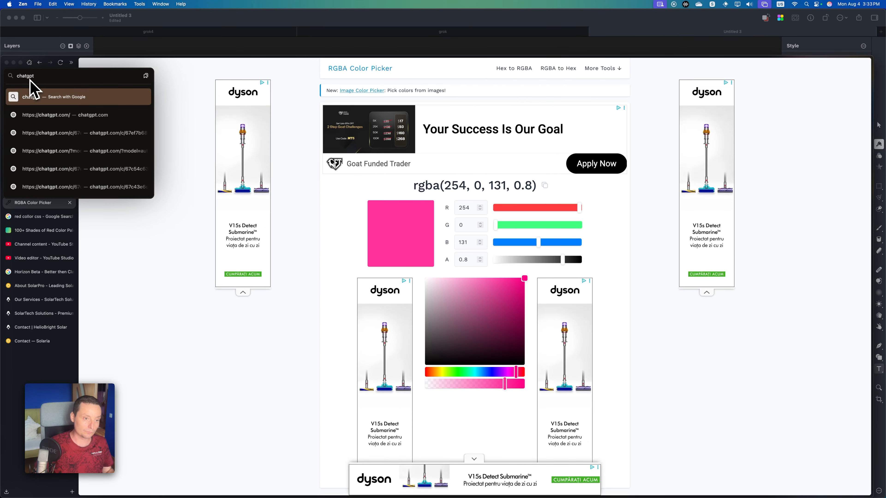
key("Down")
key("Return")
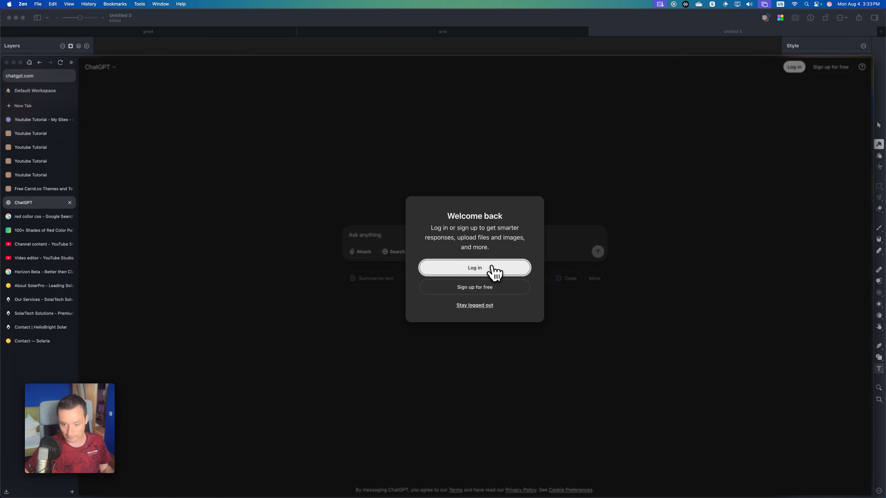
left_click(493, 268)
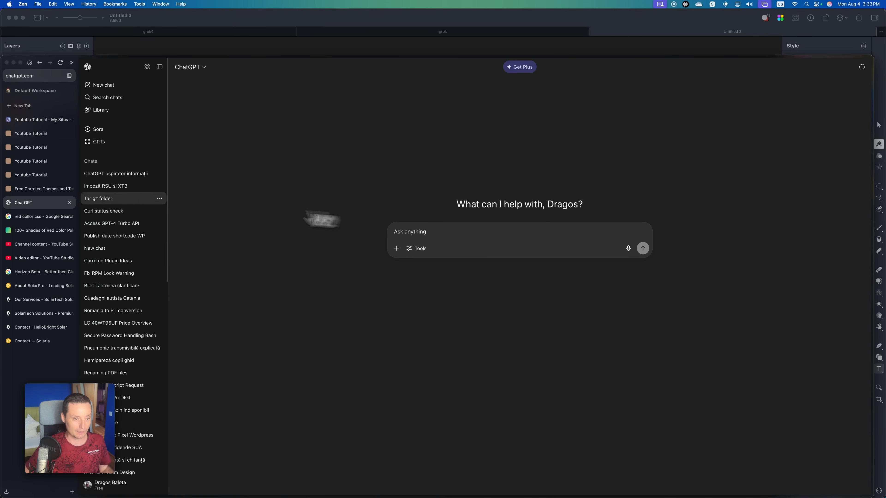
Return to the Carrd editor, dismiss the publish confirmation and copy the entire code of the sidebarmenu embed.
left_click(30, 121)
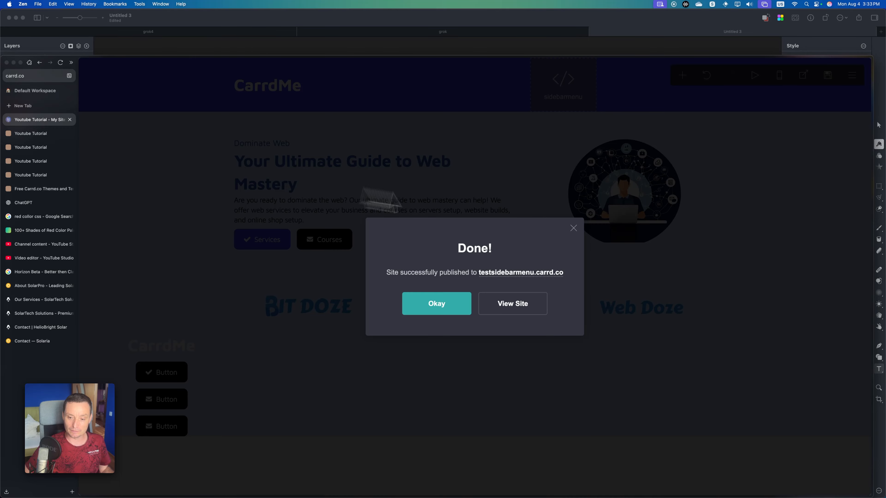
left_click(429, 306)
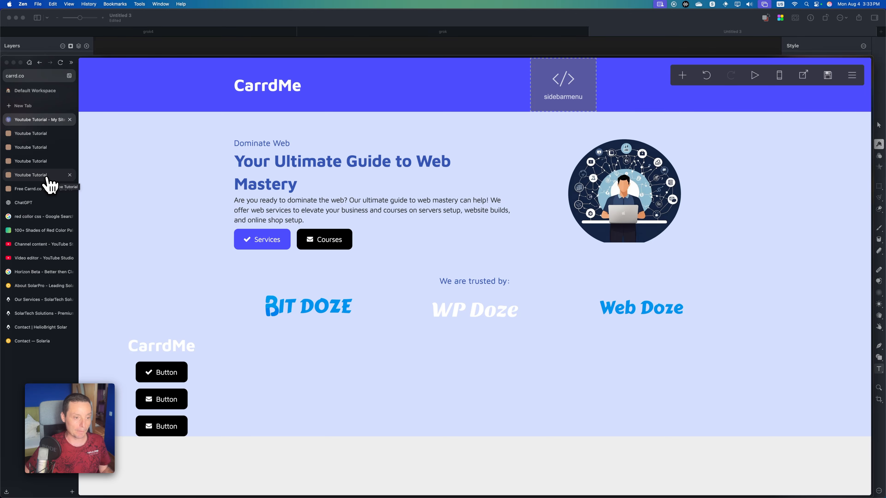
left_click(565, 87)
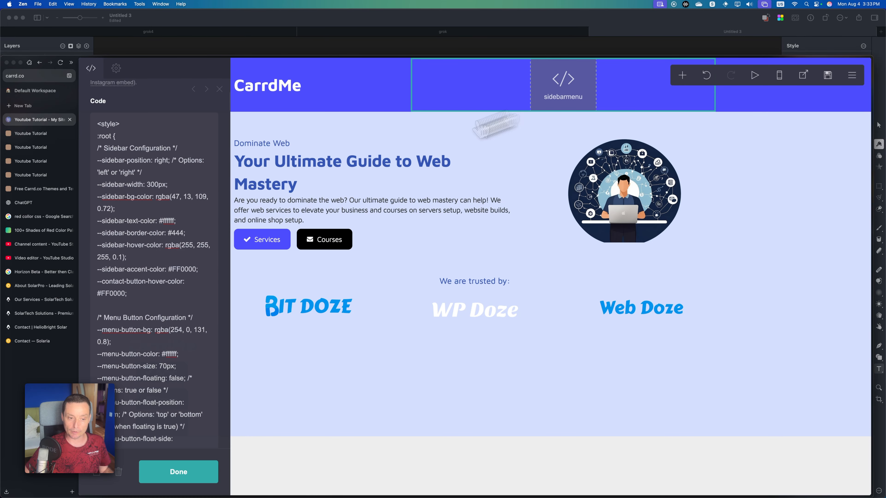
left_click(138, 249)
key("super+a")
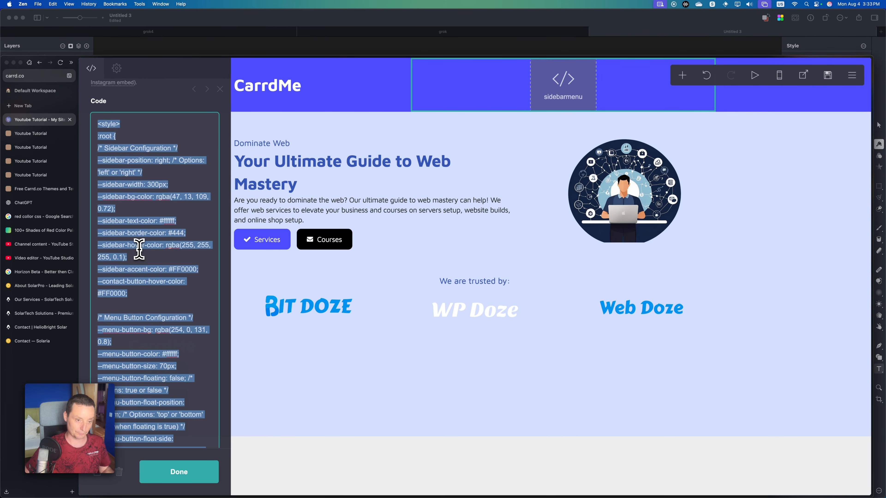
left_click(29, 134)
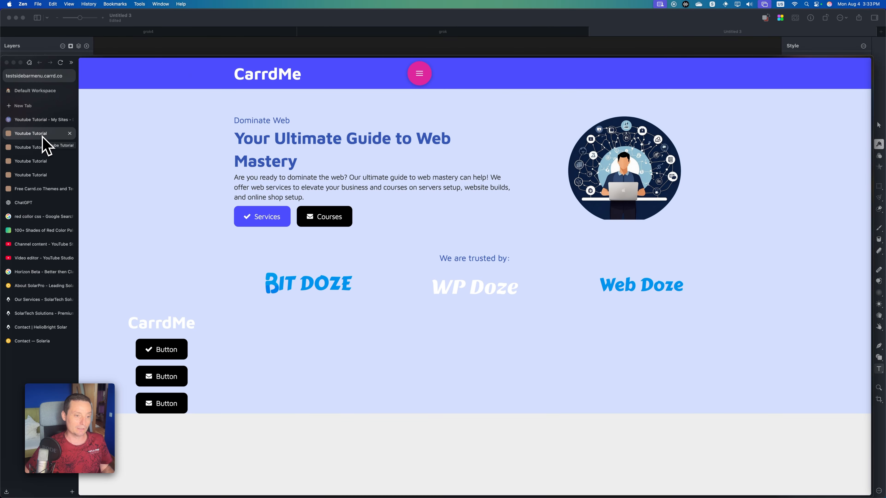
Paste the code into ChatGPT and ask for blue colors, left-side placement and the menu elements Services, Home, FAQ and CONTACT.
left_click(41, 205)
key("super+v")
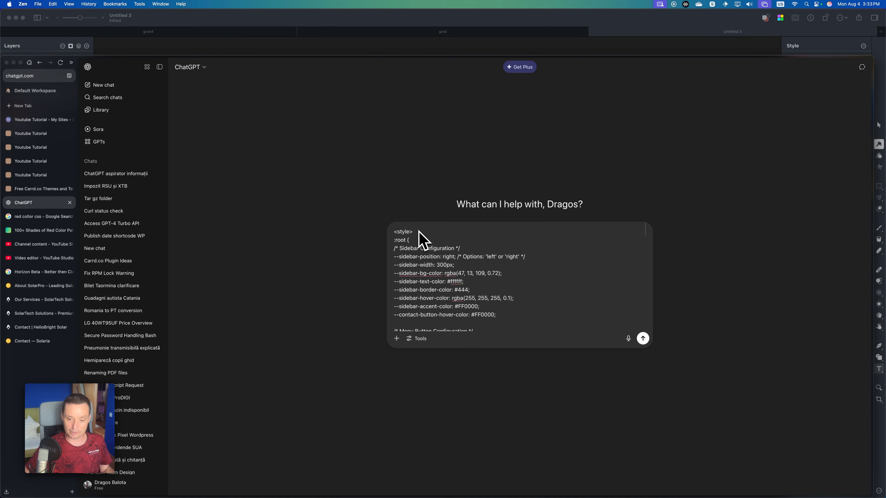
scroll(493, 275, "down", 5)
scroll(497, 285, "down", 10)
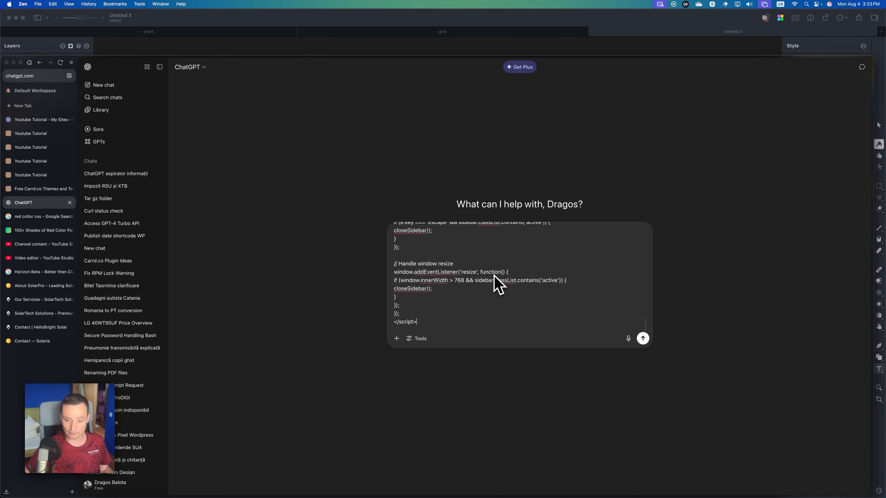
scroll(464, 313, "down", 2)
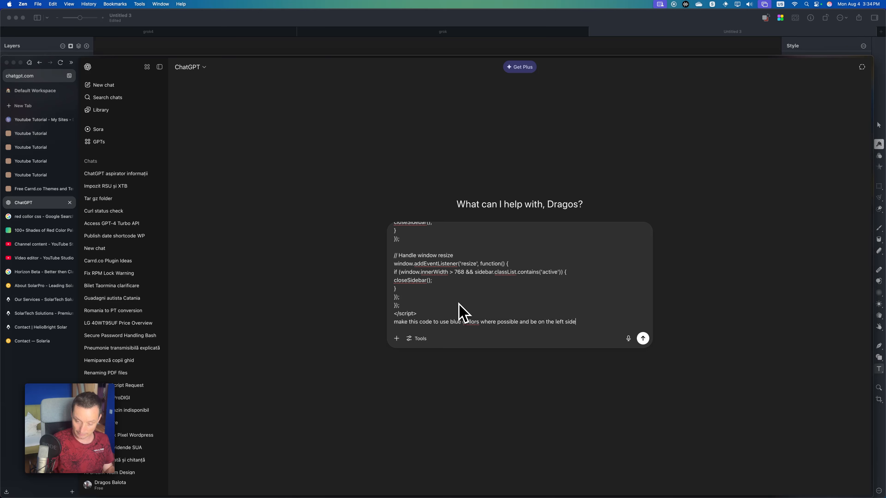
key("shift+Return")
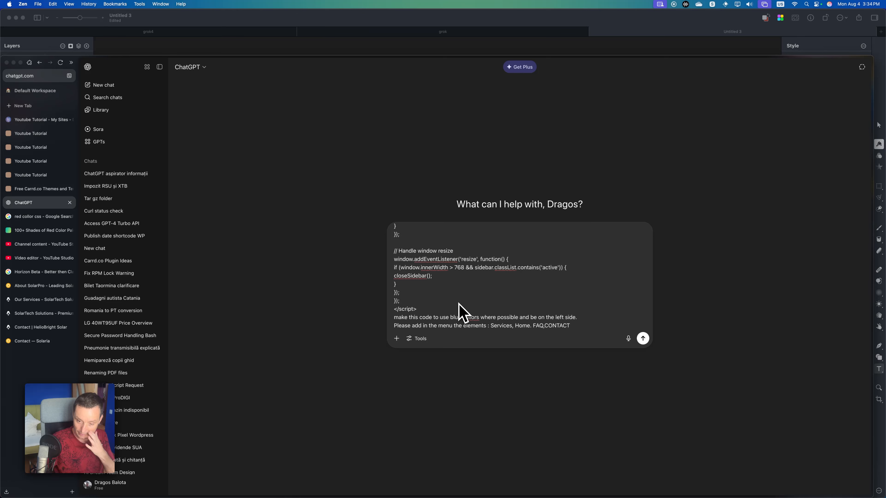
key("Return")
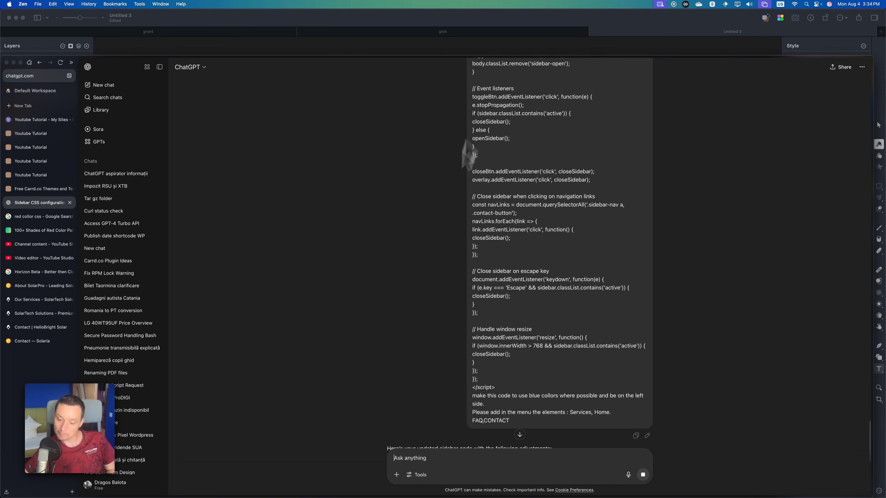
Review the updated sidebar code as ChatGPT generates it and copy the completed code block.
scroll(542, 294, "down", 2)
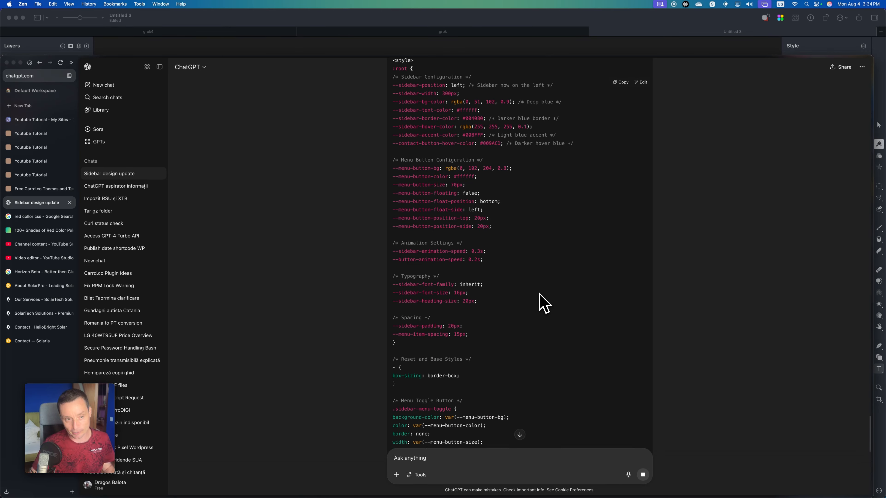
scroll(539, 294, "down", 10)
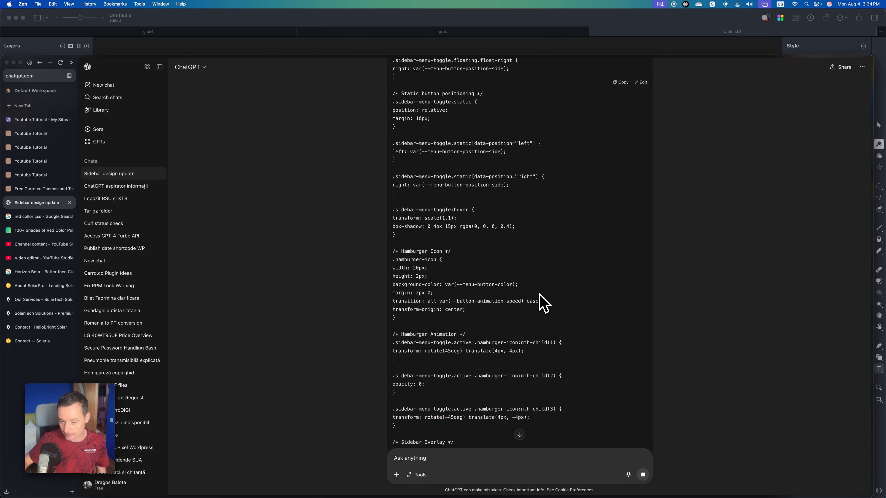
scroll(539, 295, "down", 10)
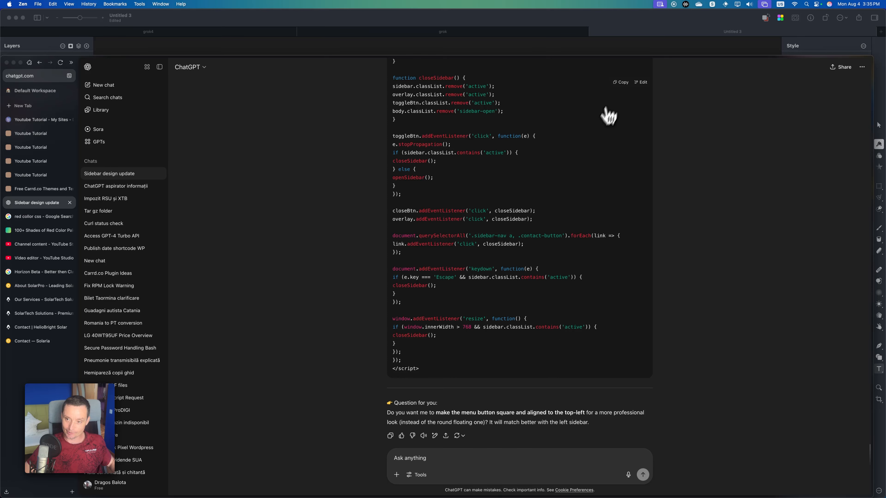
left_click(621, 82)
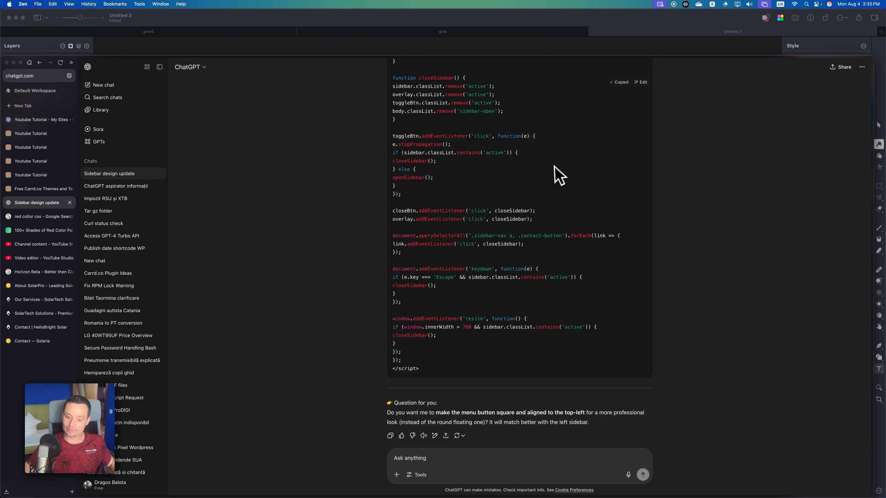
scroll(554, 174, "down", 2)
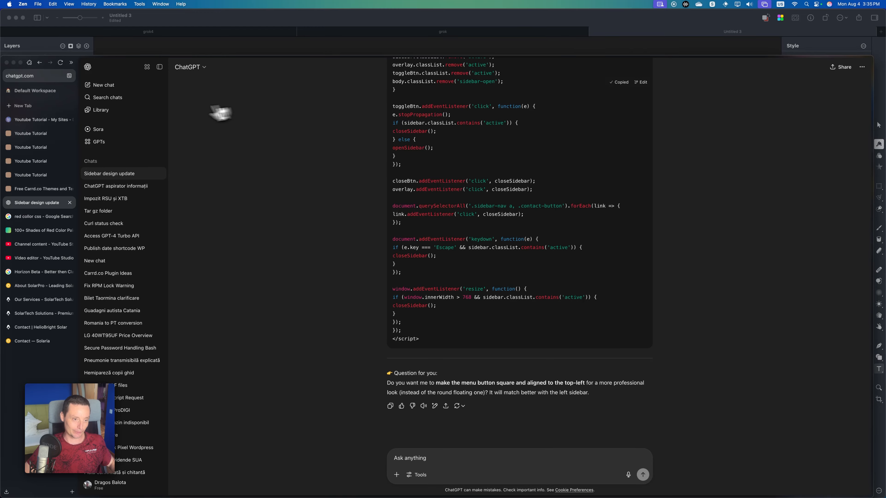
In the Carrd editor, replace all the sidebarmenu code with the ChatGPT version and set the embed style to Hidden, Head.
left_click(49, 120)
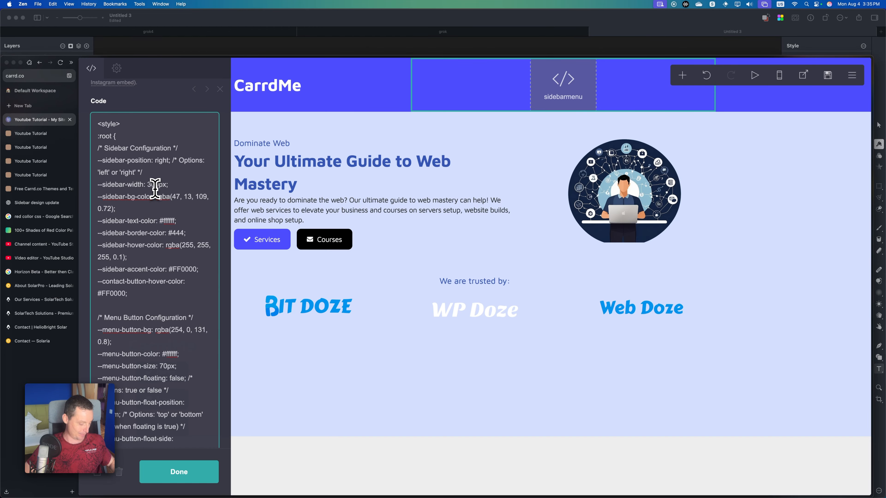
key("cmd+a")
key("cmd+v")
scroll(155, 191, "up", 20)
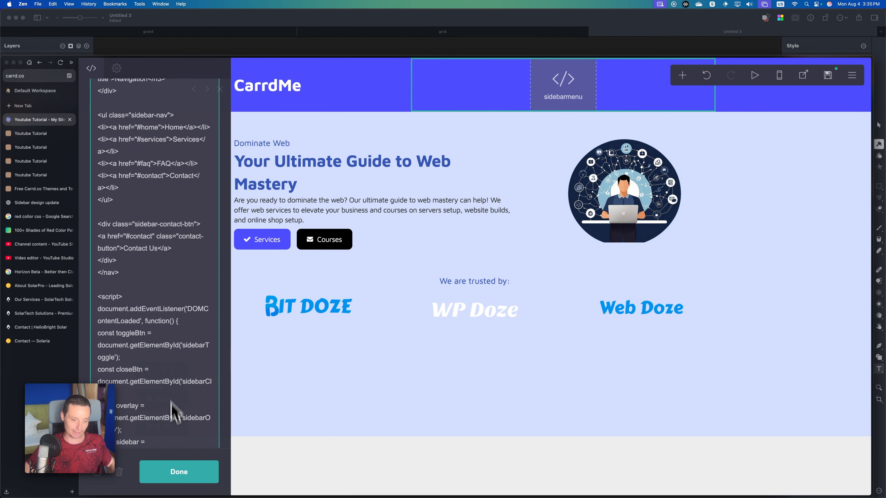
scroll(138, 210, "up", 15)
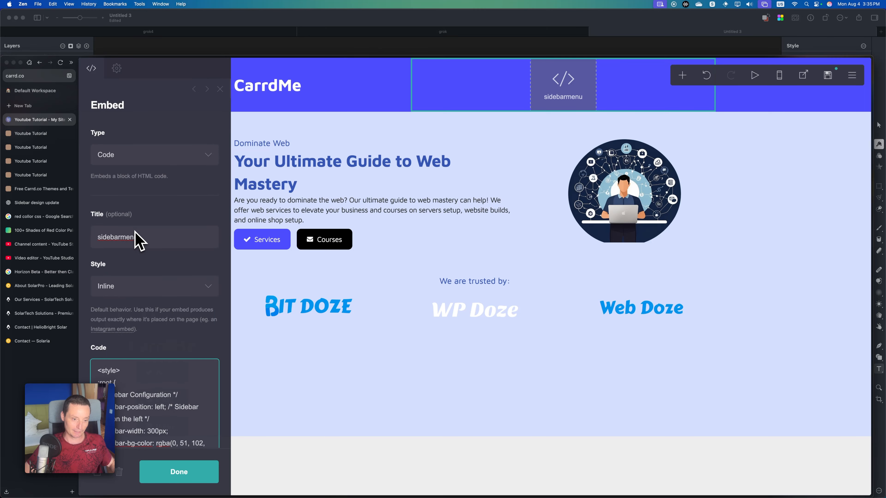
left_click(146, 285)
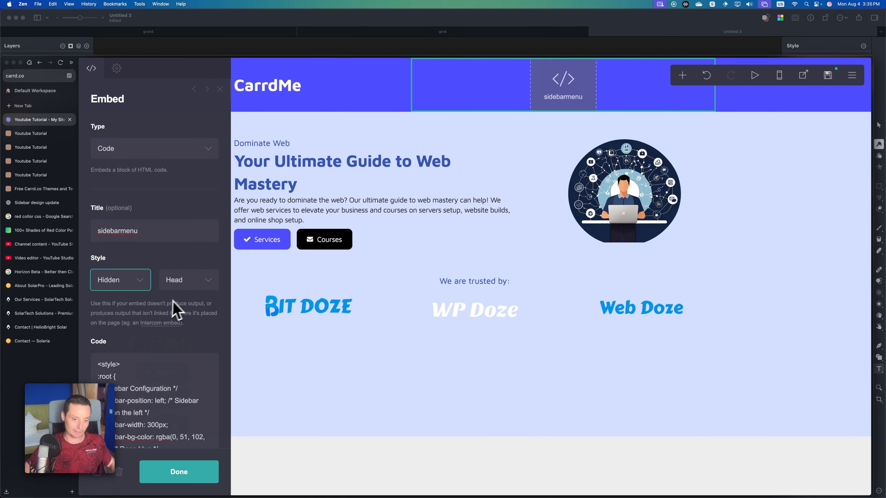
left_click(167, 472)
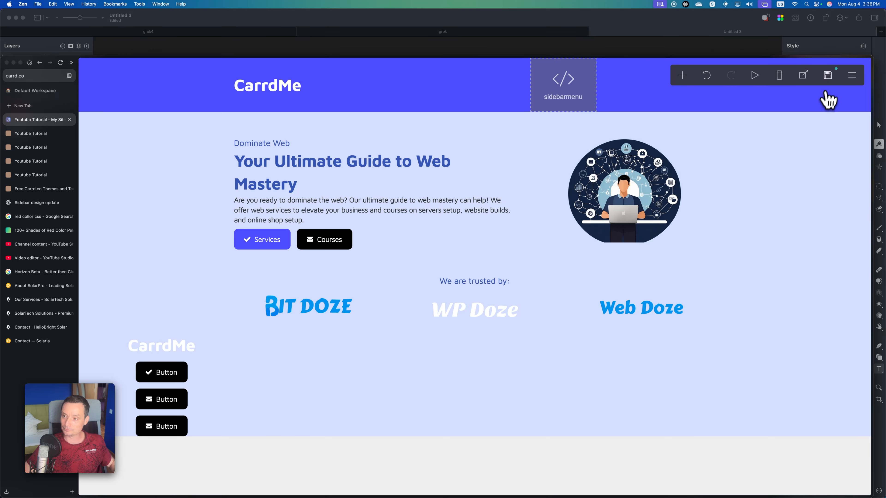
Publish the site with the new sidebar code to the .carrd.co URL and open the live page.
left_click(828, 75)
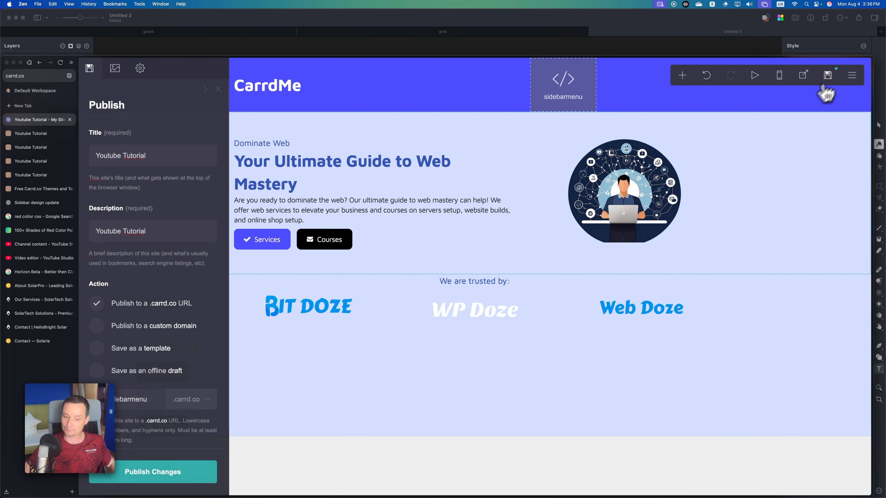
left_click(158, 473)
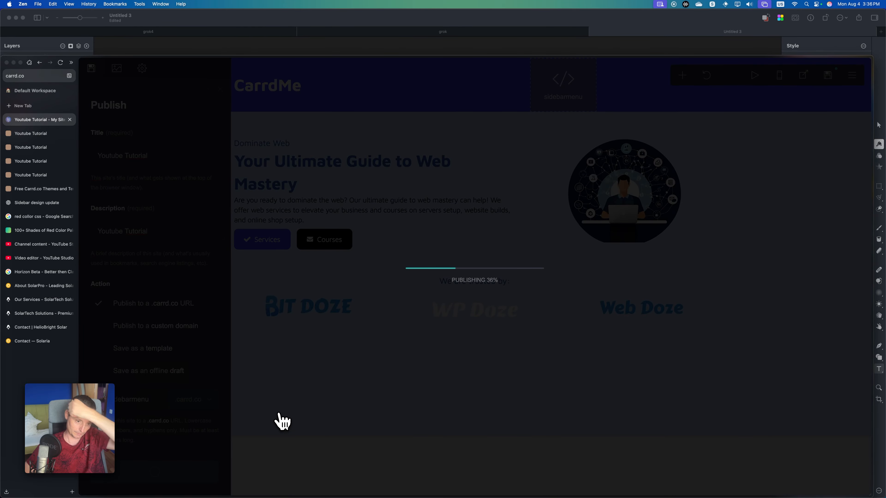
left_click(522, 309)
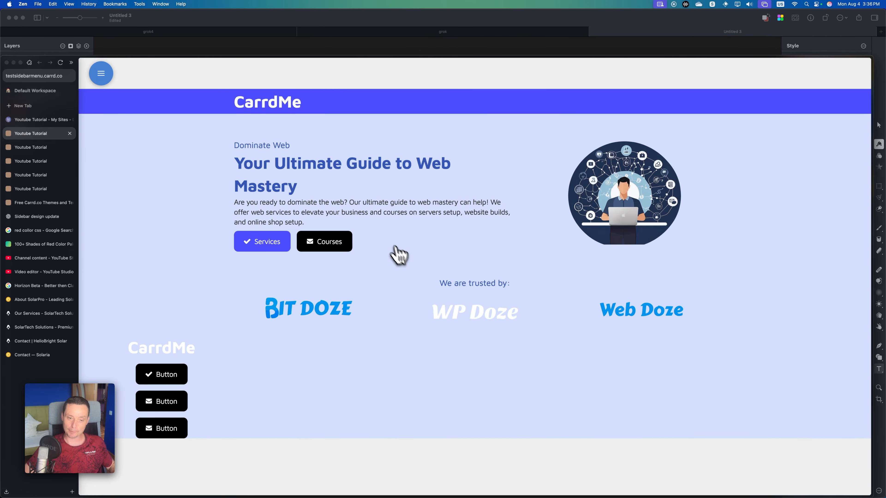
Test opening and closing the blue left-side sidebar menu on the live site.
left_click(107, 75)
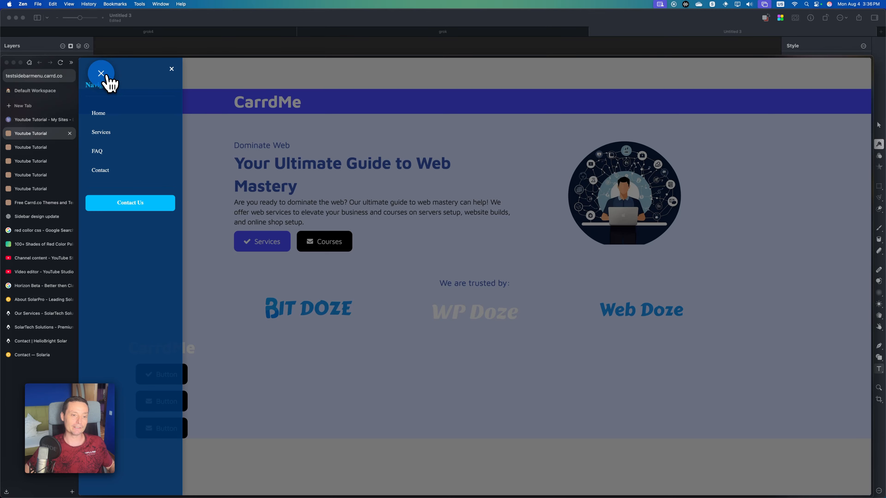
left_click(104, 75)
left_click(105, 75)
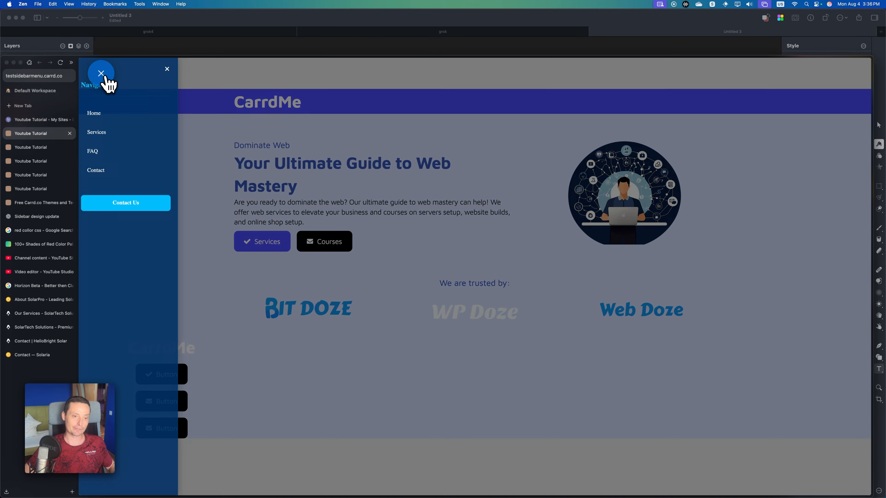